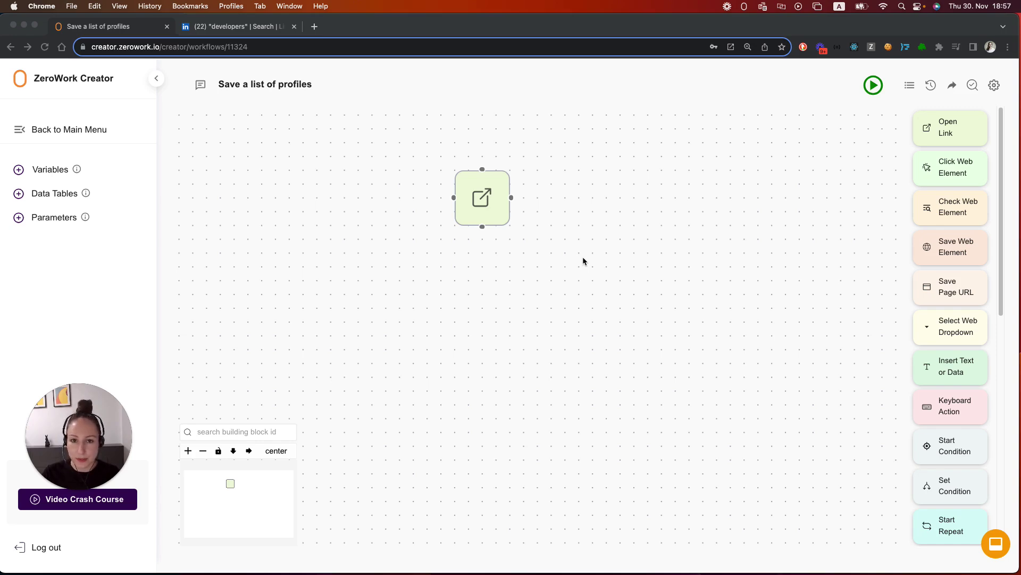
# - Collapse the Messaging panel on the LinkedIn developers search results, then go back to ZeroWork
pyautogui.click(250, 26)
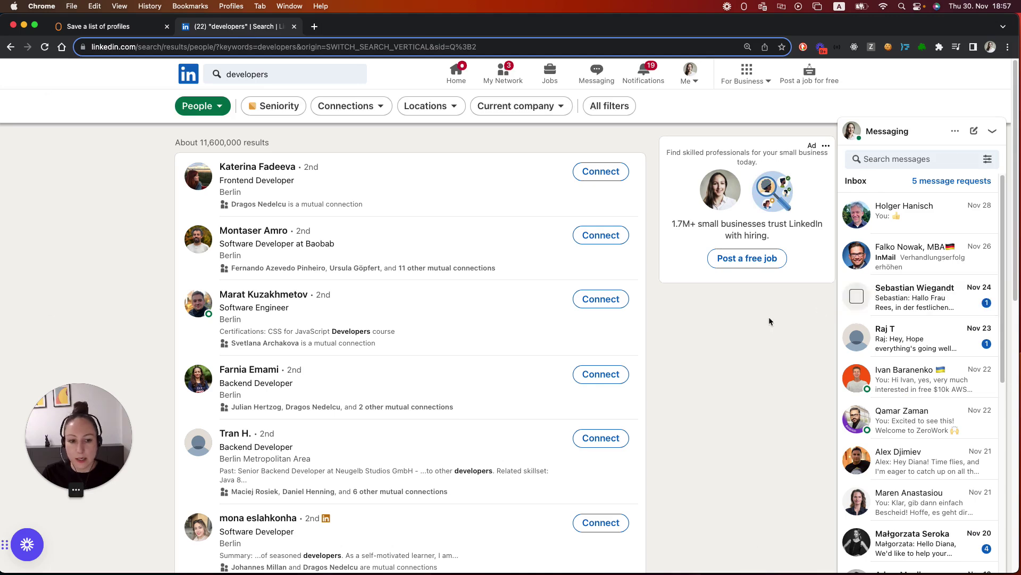
pyautogui.click(992, 129)
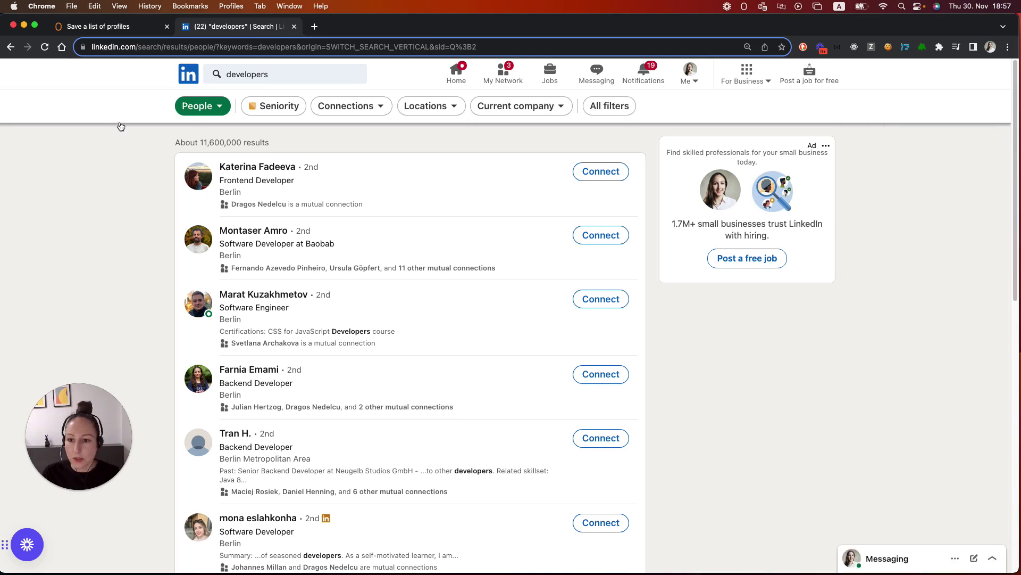
pyautogui.scroll(-10, 90, 170)
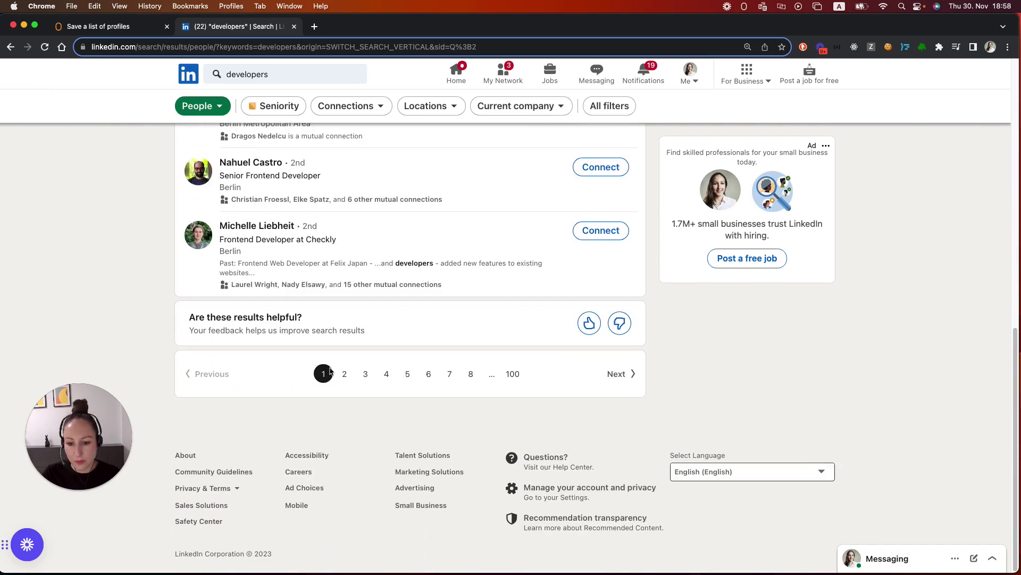
pyautogui.scroll(2, 137, 287)
pyautogui.scroll(8, 137, 282)
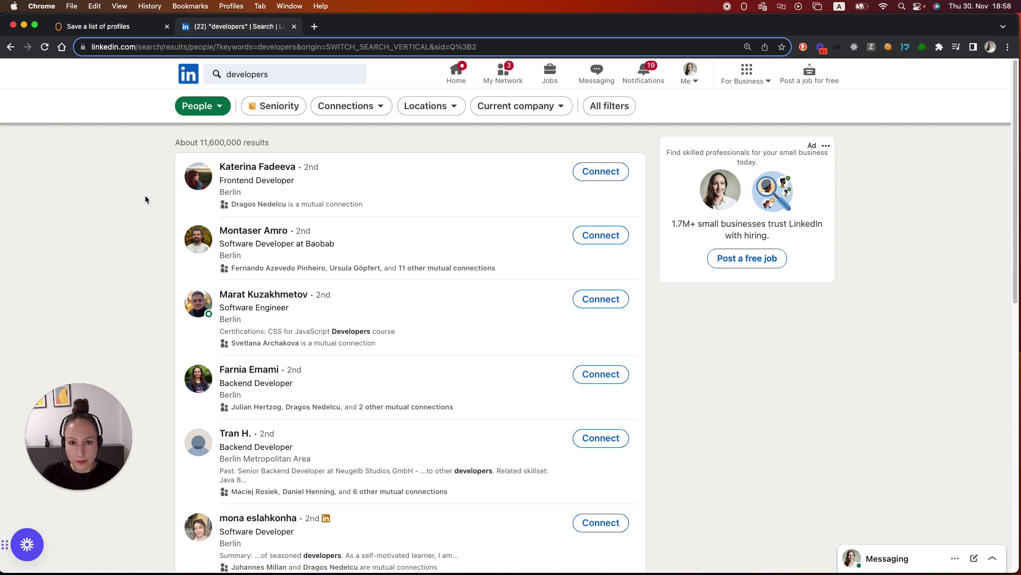
pyautogui.scroll(-10, 144, 195)
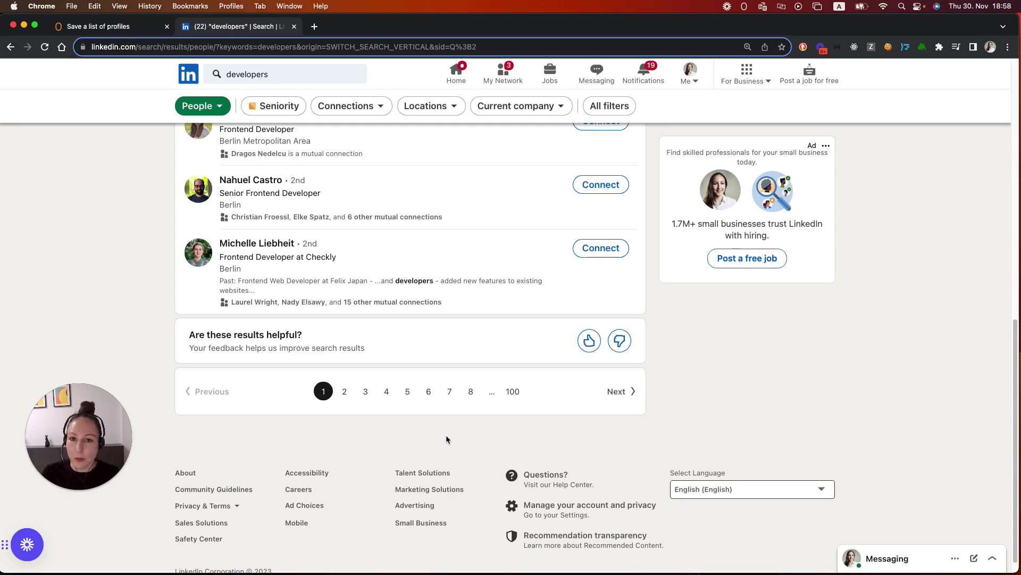
pyautogui.scroll(10, 97, 190)
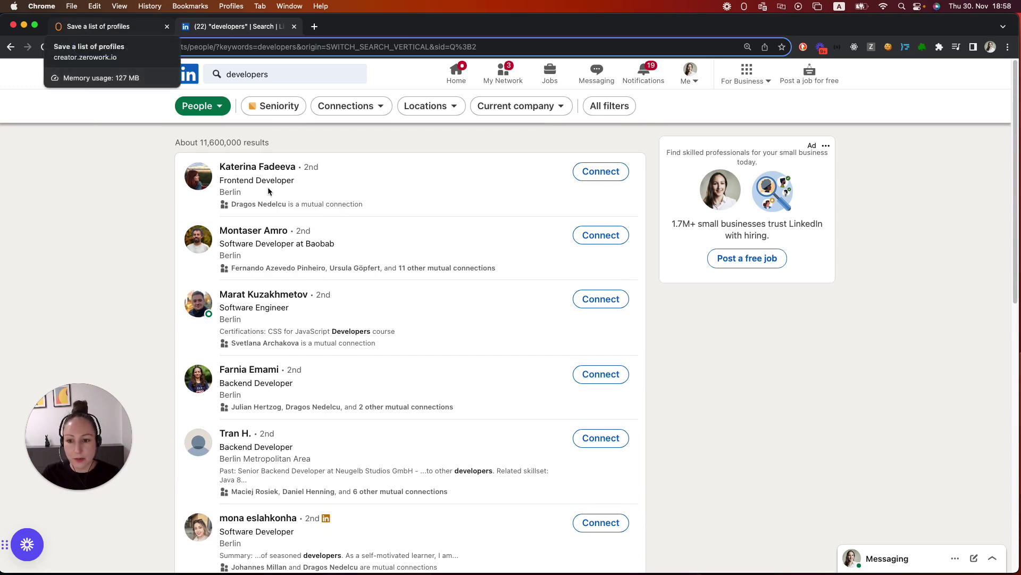
pyautogui.click(86, 27)
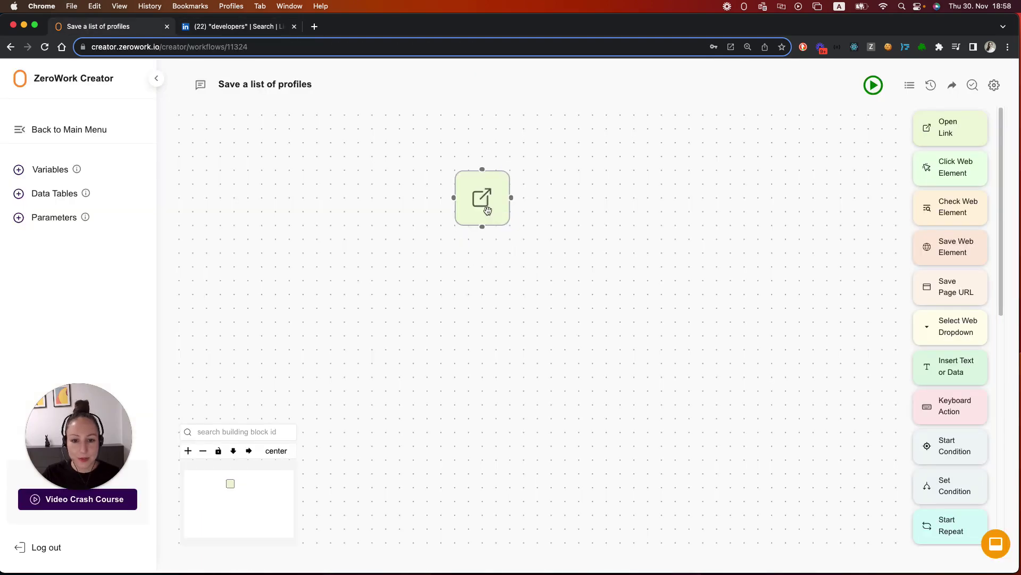
# - Replace the Open Link block's URL with the LinkedIn developers people search URL and save
pyautogui.click(483, 198)
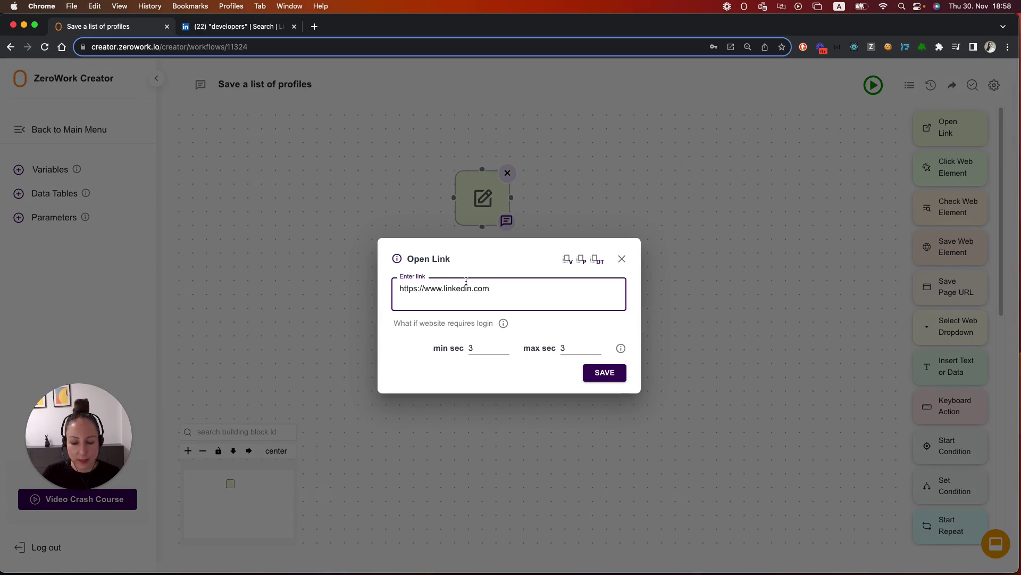
pyautogui.moveTo(490, 290); pyautogui.dragTo(394, 296)
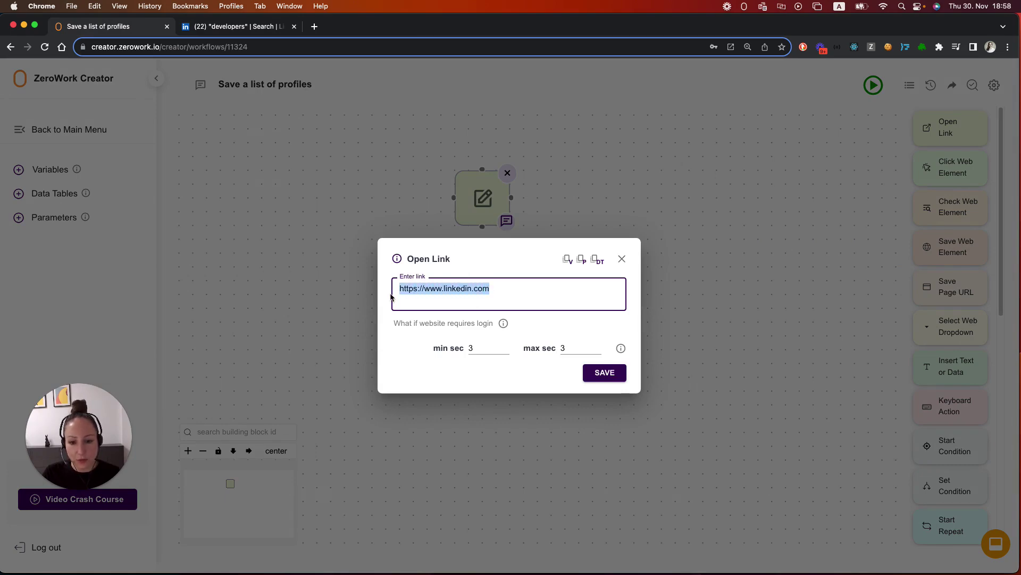
pyautogui.click(217, 28)
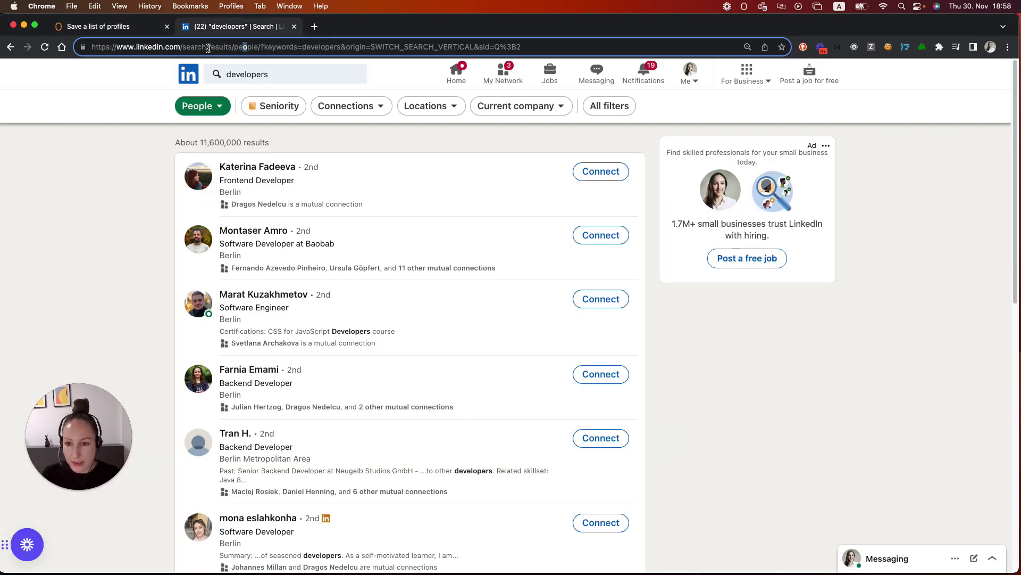
pyautogui.click(208, 47)
pyautogui.press('super+c')
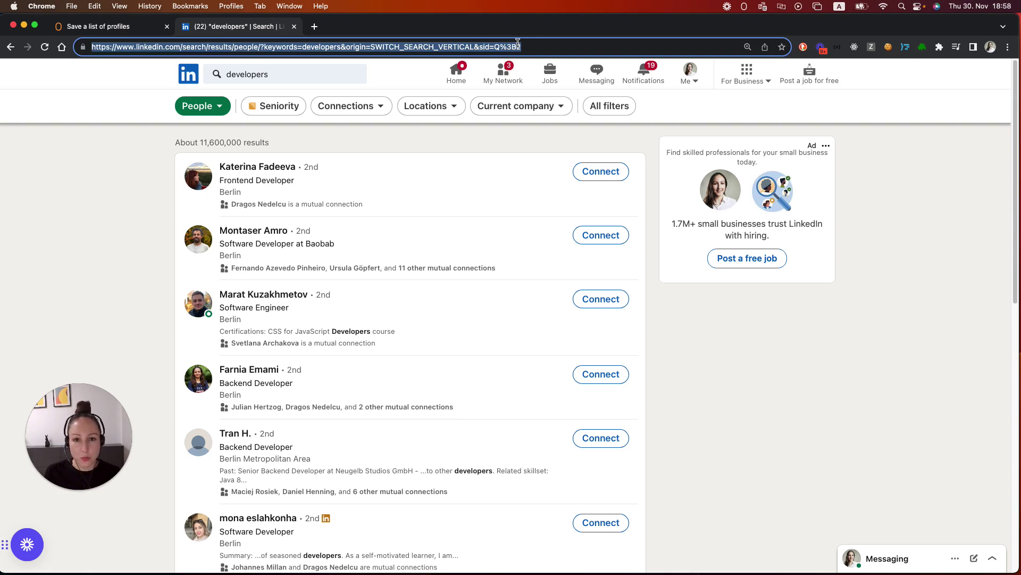
pyautogui.click(93, 31)
pyautogui.press('super+v')
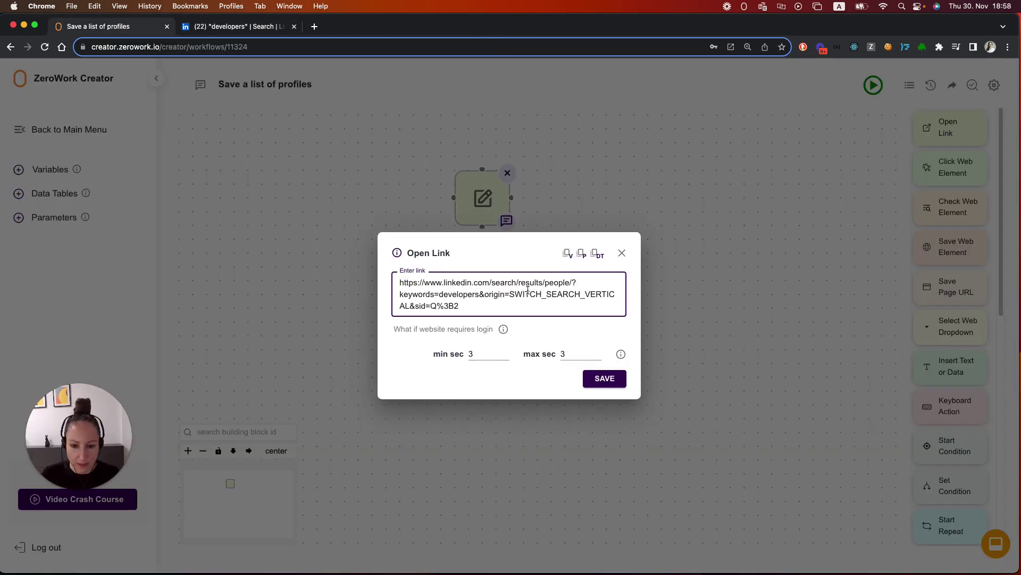
pyautogui.click(605, 378)
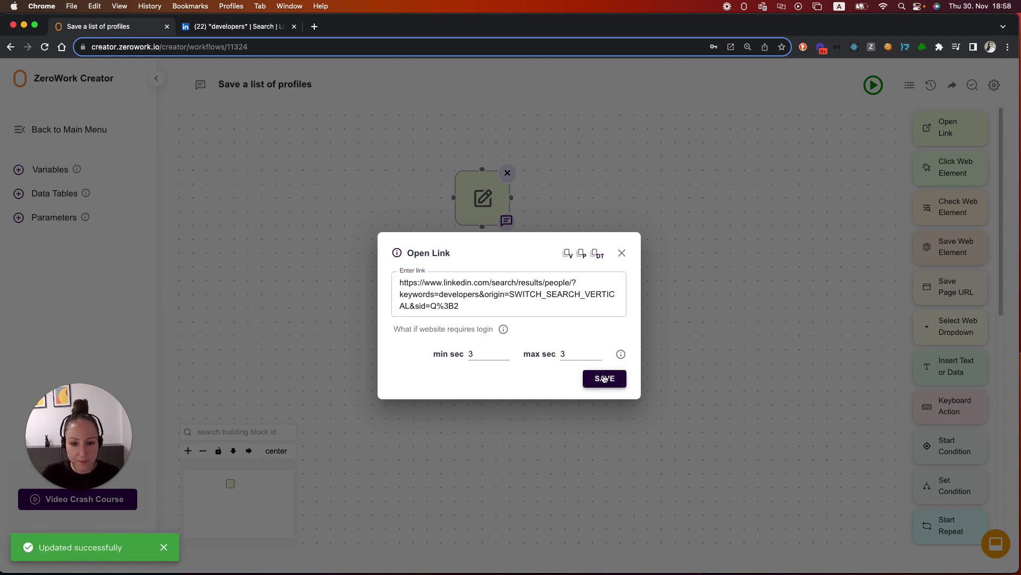
# - Add a Start Repeat block below Open Link and connect the two
pyautogui.click(622, 252)
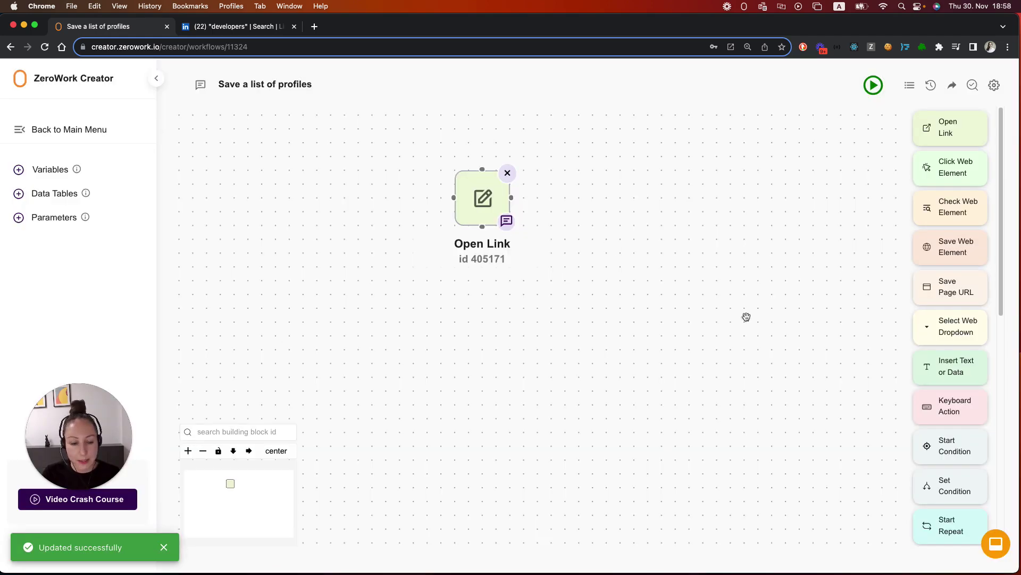
pyautogui.scroll(-3, 947, 335)
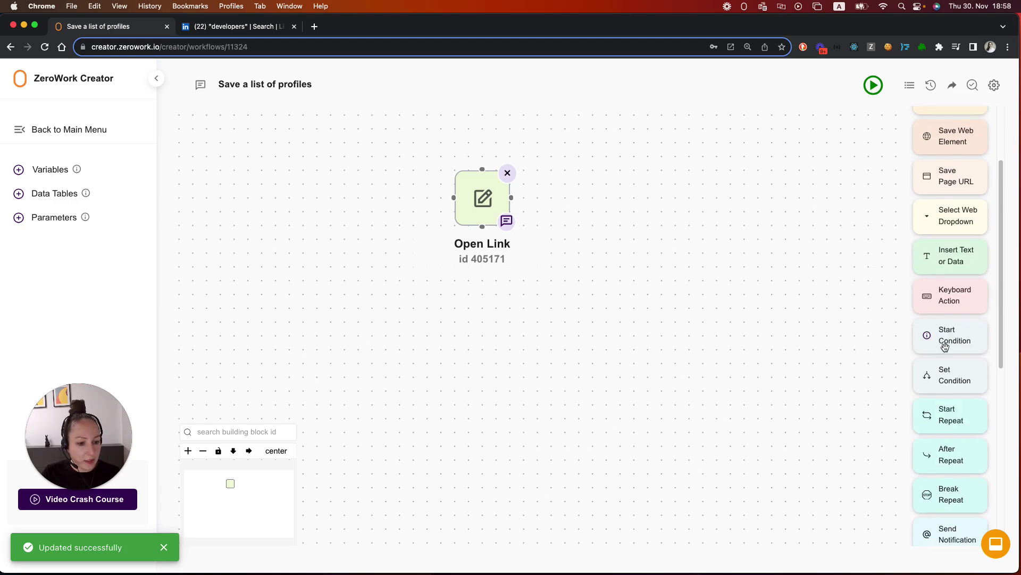
pyautogui.moveTo(944, 420); pyautogui.dragTo(467, 295)
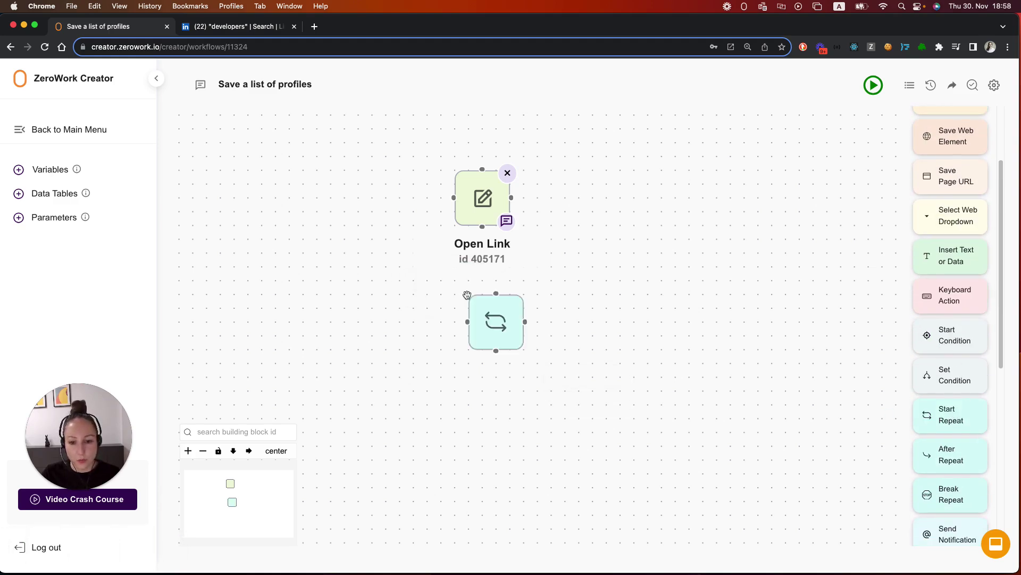
pyautogui.moveTo(482, 226); pyautogui.dragTo(497, 294)
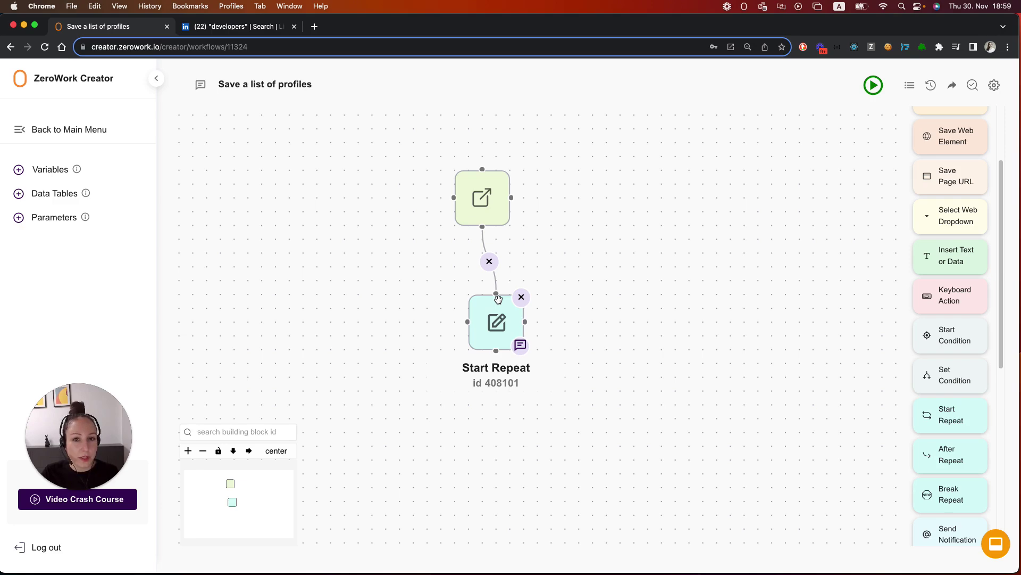
# - Set Start Repeat to a Standard loop with 10 repetitions and save
pyautogui.click(497, 322)
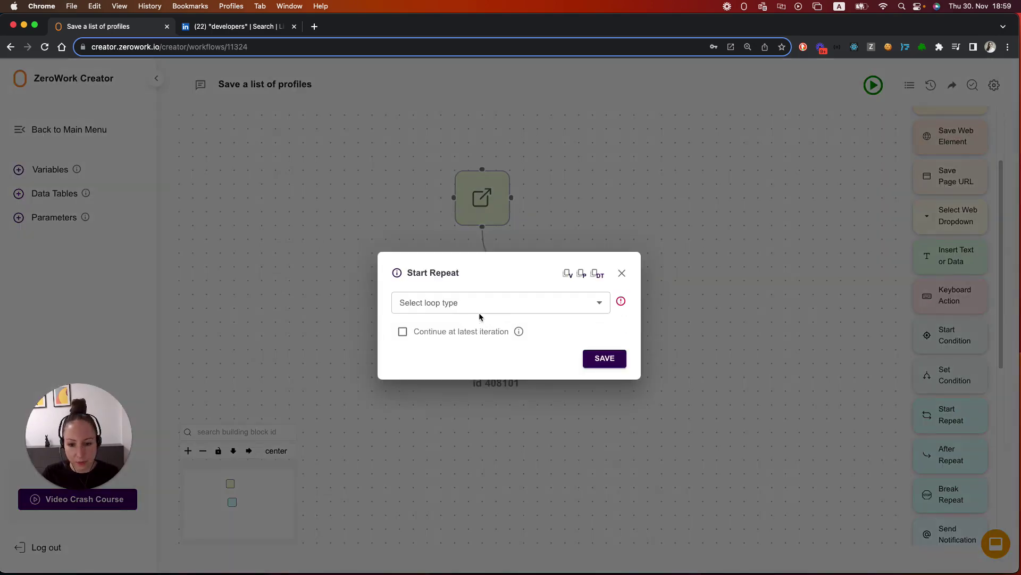
pyautogui.click(466, 308)
pyautogui.click(428, 329)
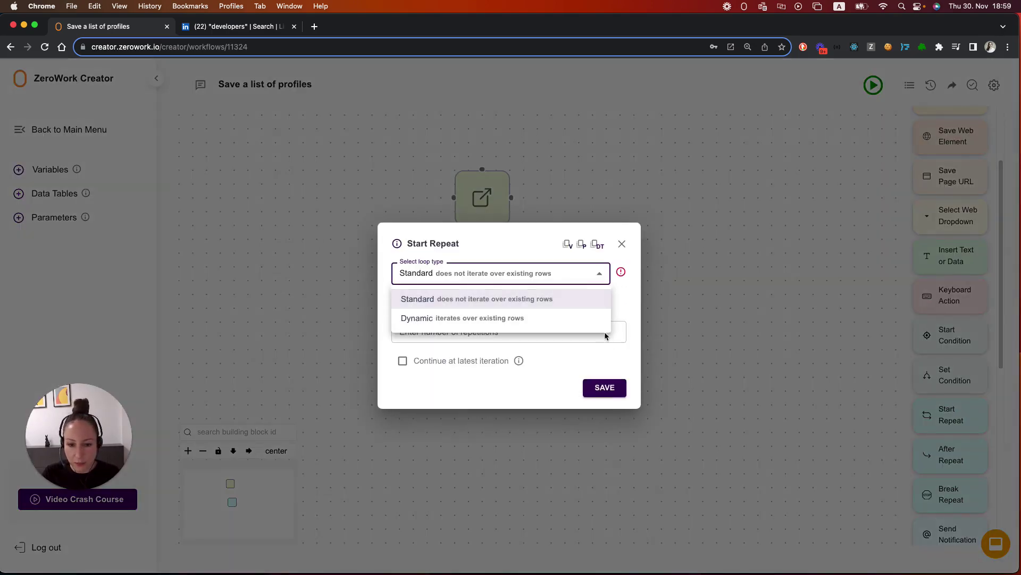
pyautogui.click(623, 345)
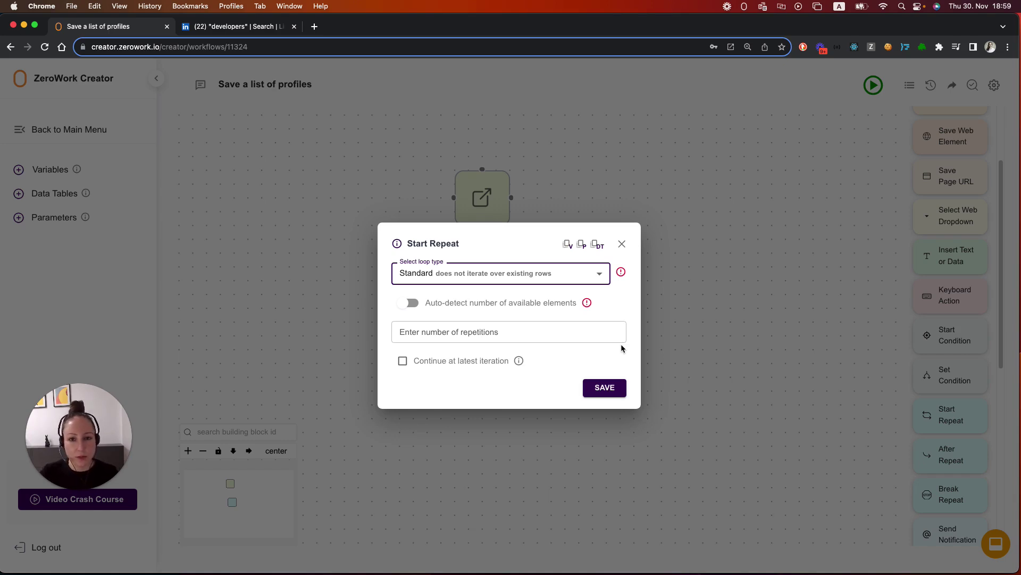
pyautogui.click(490, 334)
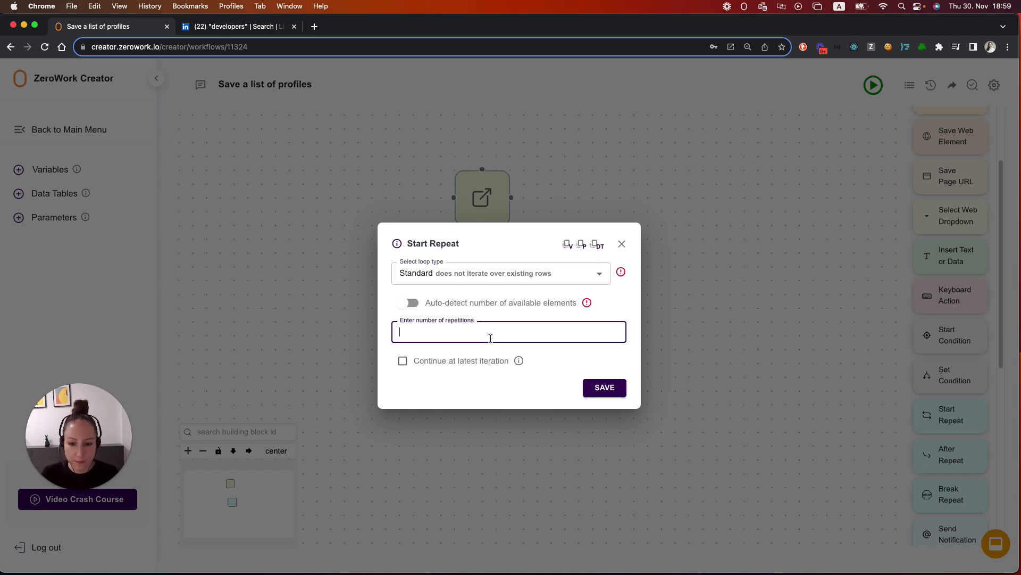
pyautogui.write('10')
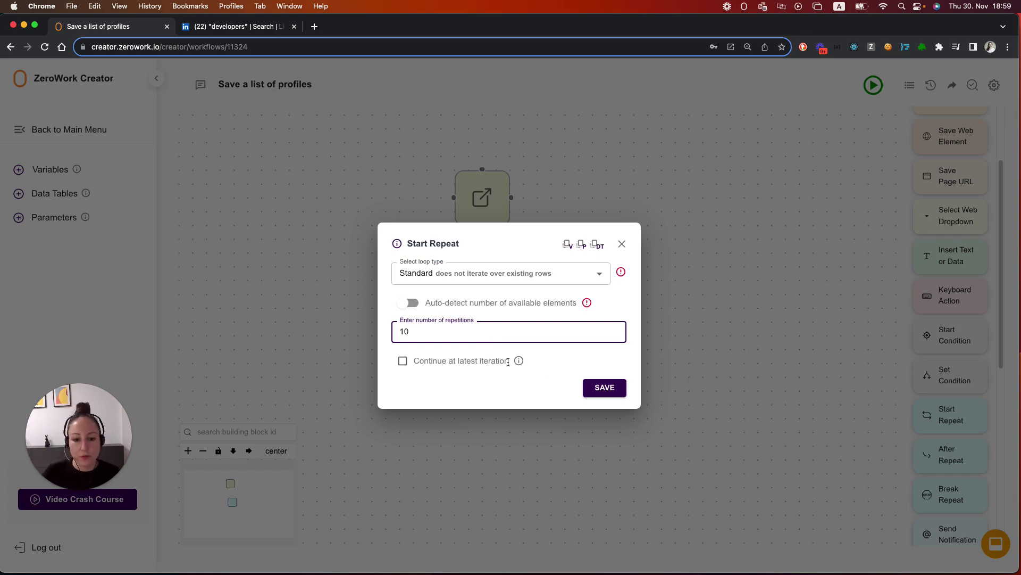
pyautogui.click(609, 390)
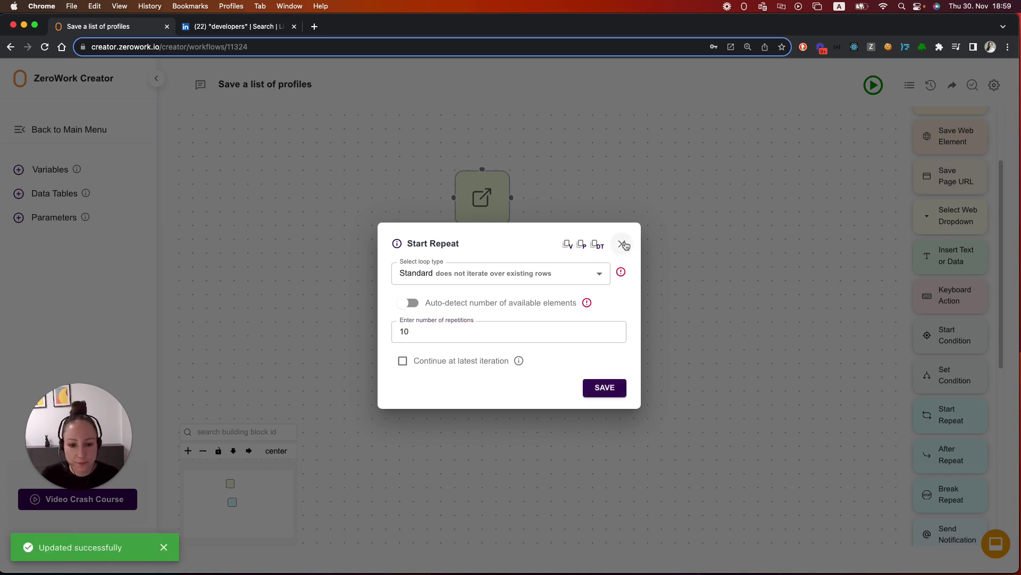
pyautogui.click(621, 242)
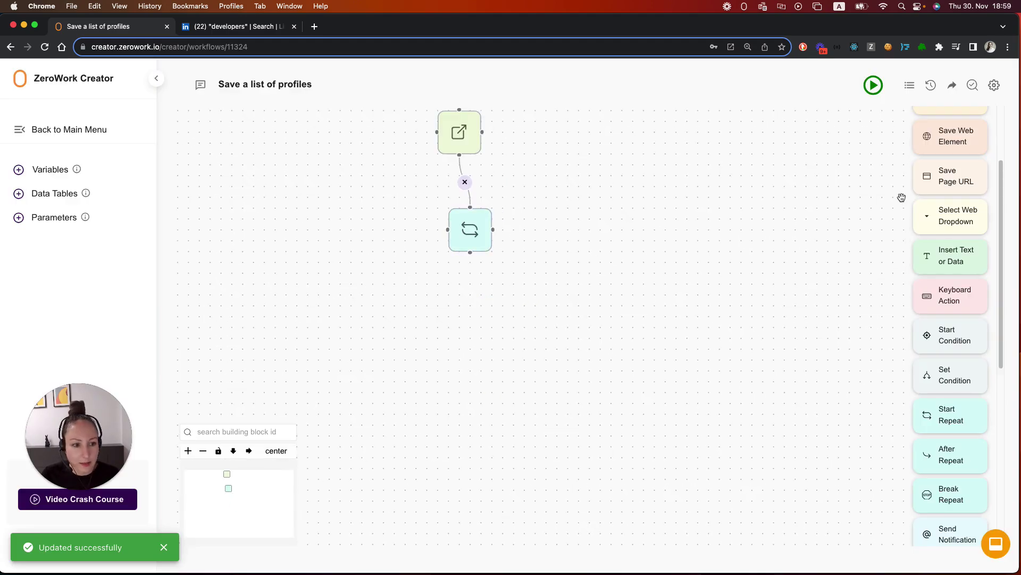
# - Connect a Save Web Element block under Start Repeat, then start a new data table
pyautogui.scroll(3, 926, 208)
pyautogui.moveTo(951, 232); pyautogui.dragTo(447, 218)
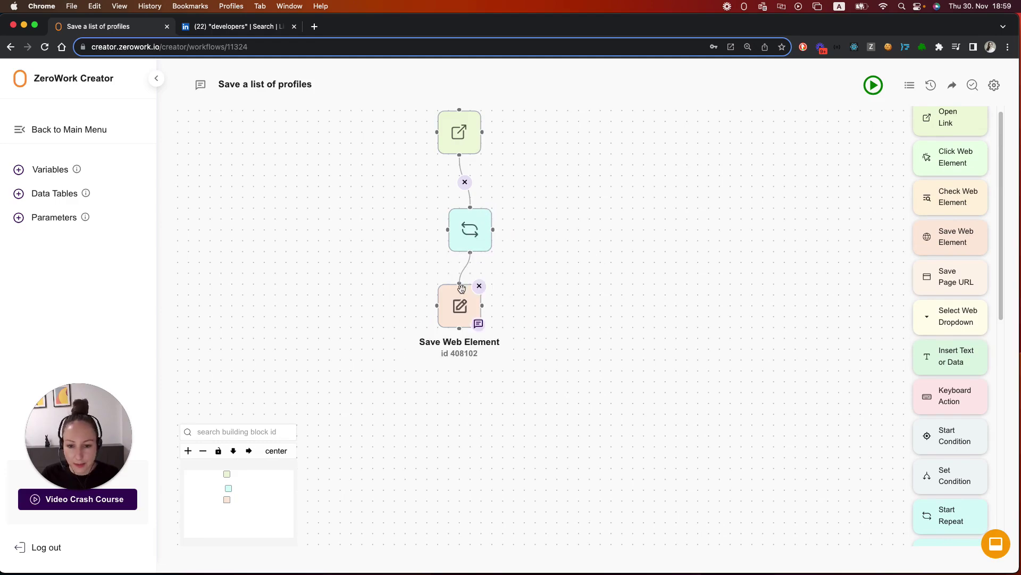
pyautogui.click(460, 306)
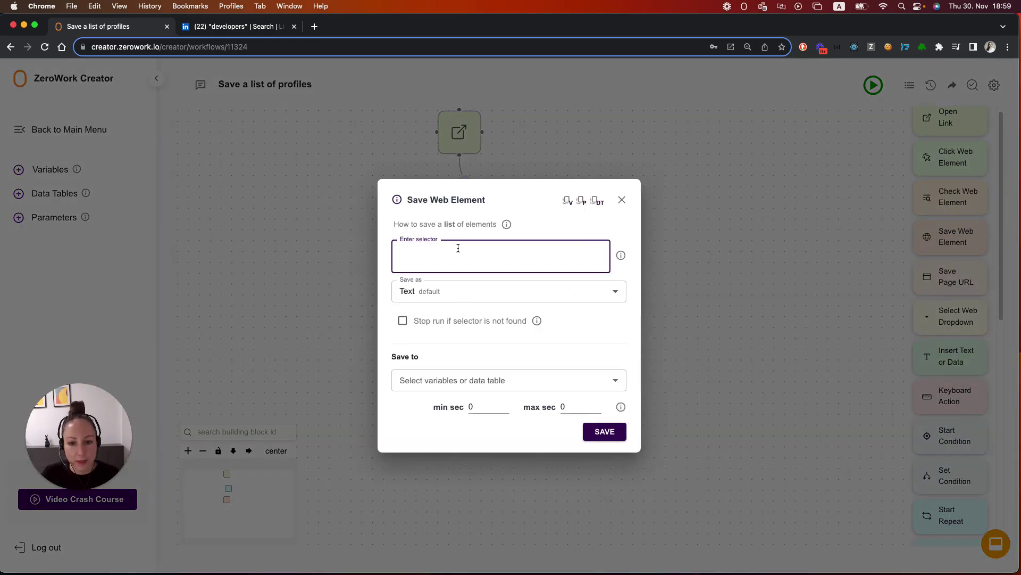
pyautogui.click(434, 380)
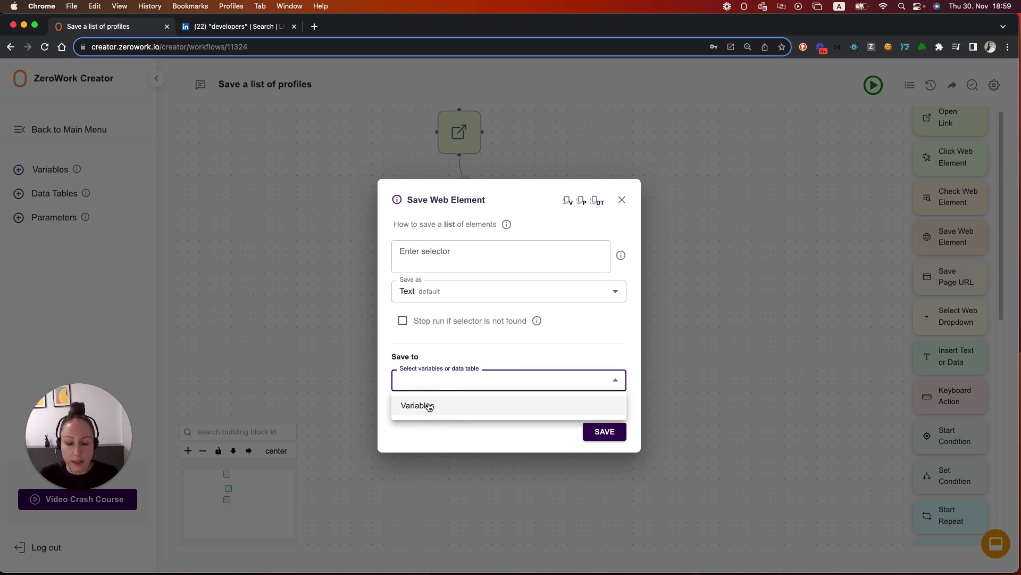
pyautogui.click(621, 199)
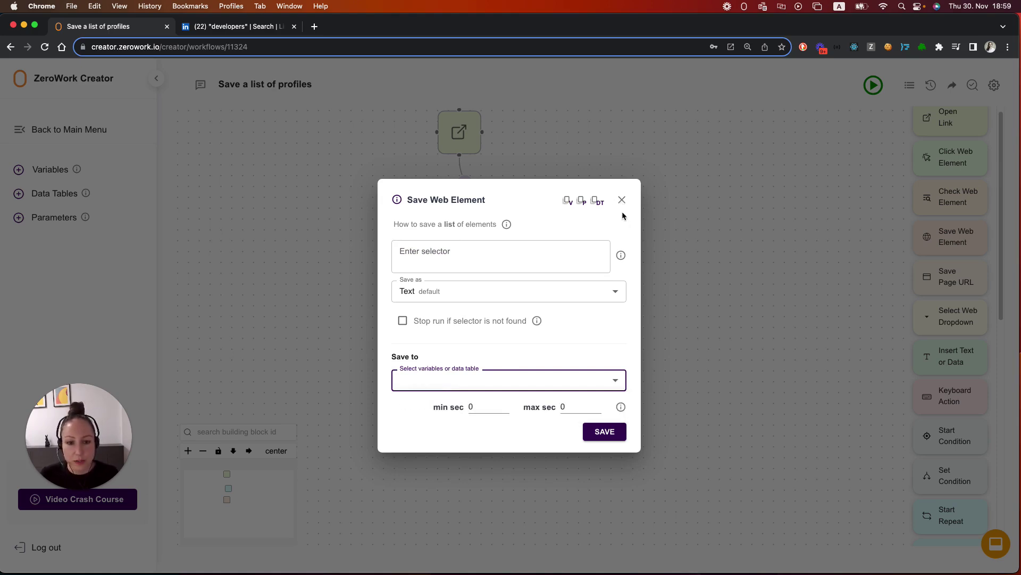
pyautogui.click(621, 200)
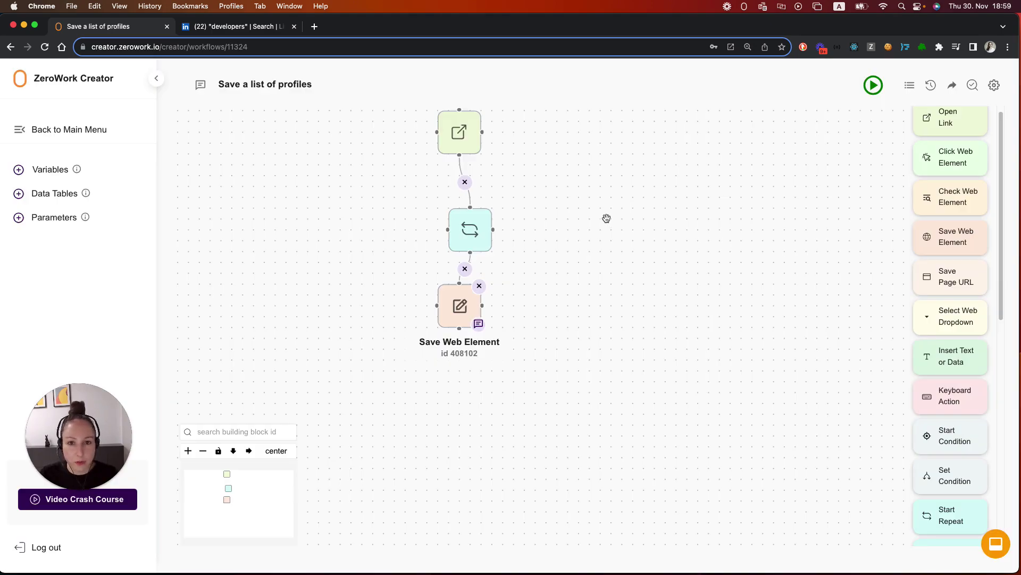
pyautogui.click(18, 194)
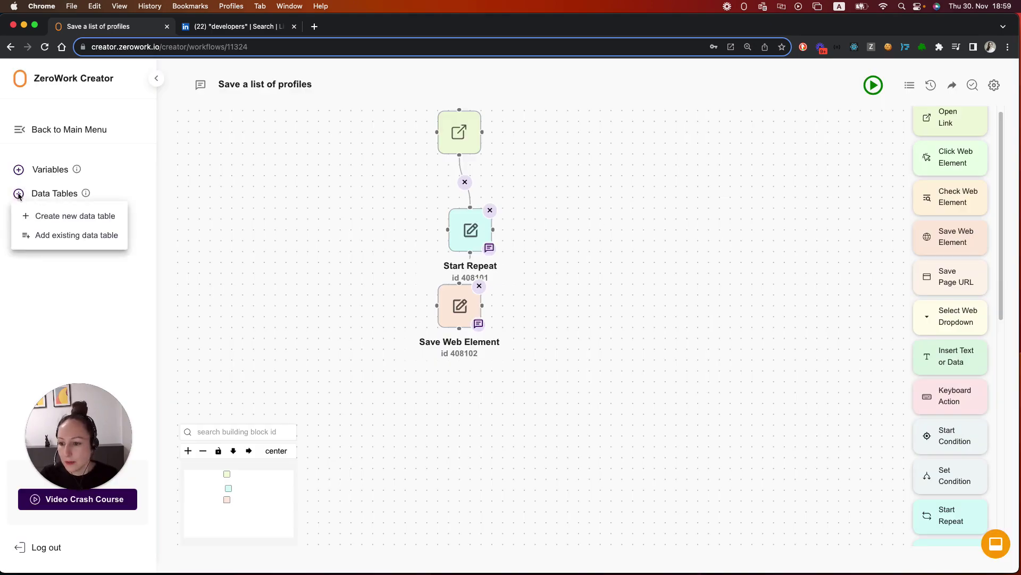
pyautogui.click(57, 221)
# - Title the table 'Profiles', choose custom columns 'Profile link' and 'Name', and create it
pyautogui.click(437, 297)
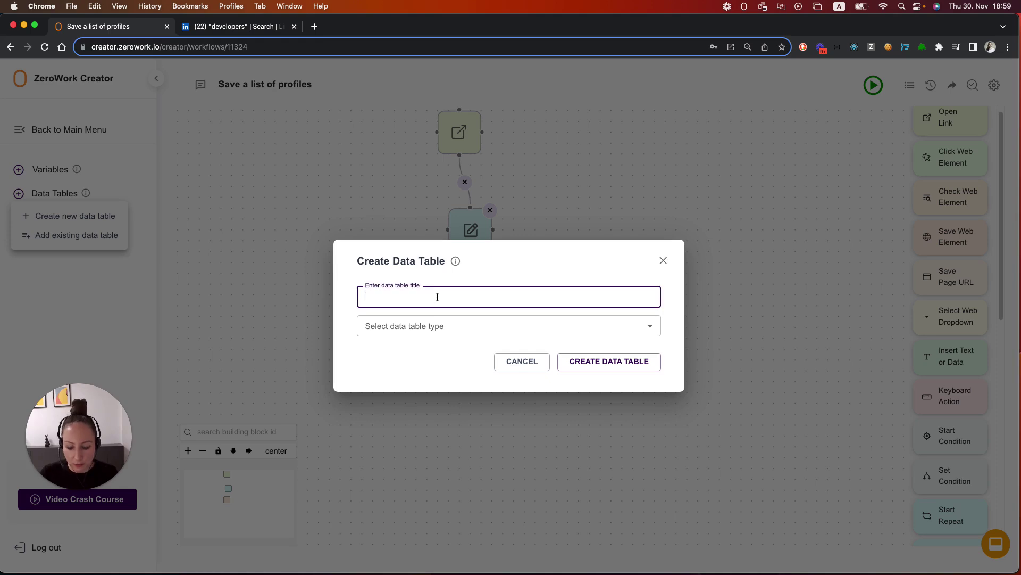
pyautogui.write('Profiles')
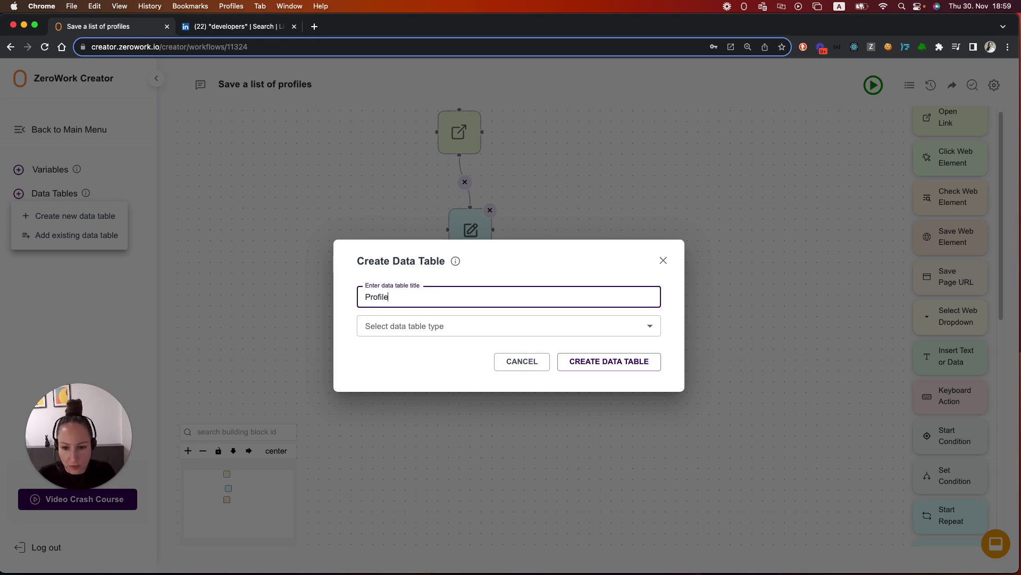
pyautogui.click(429, 326)
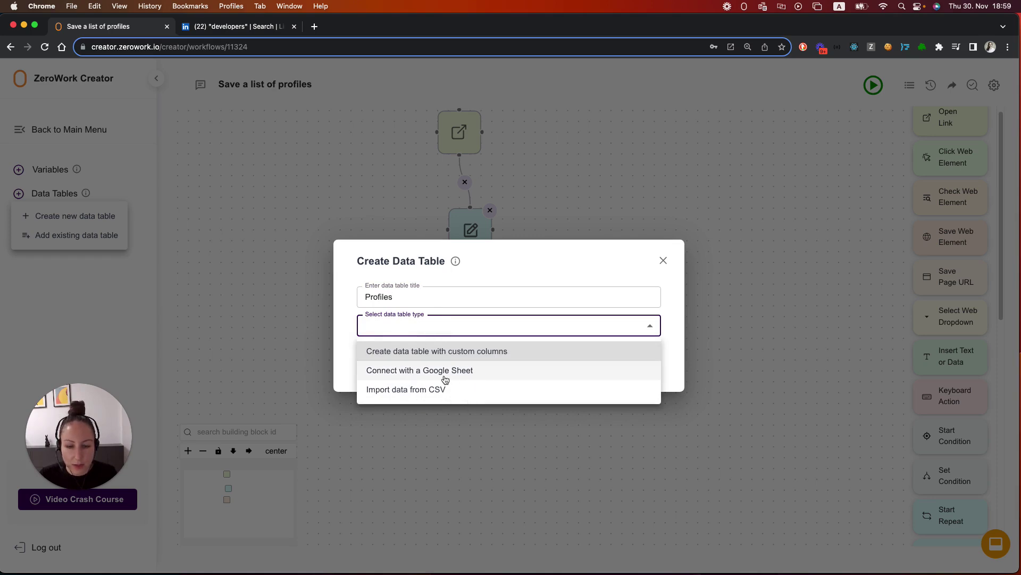
pyautogui.click(415, 353)
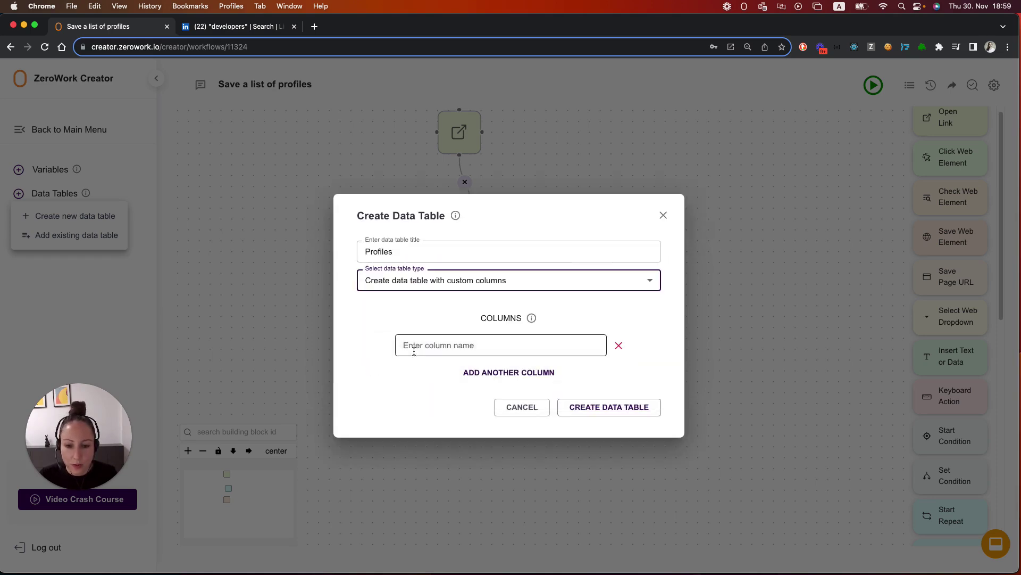
pyautogui.click(497, 373)
pyautogui.click(449, 338)
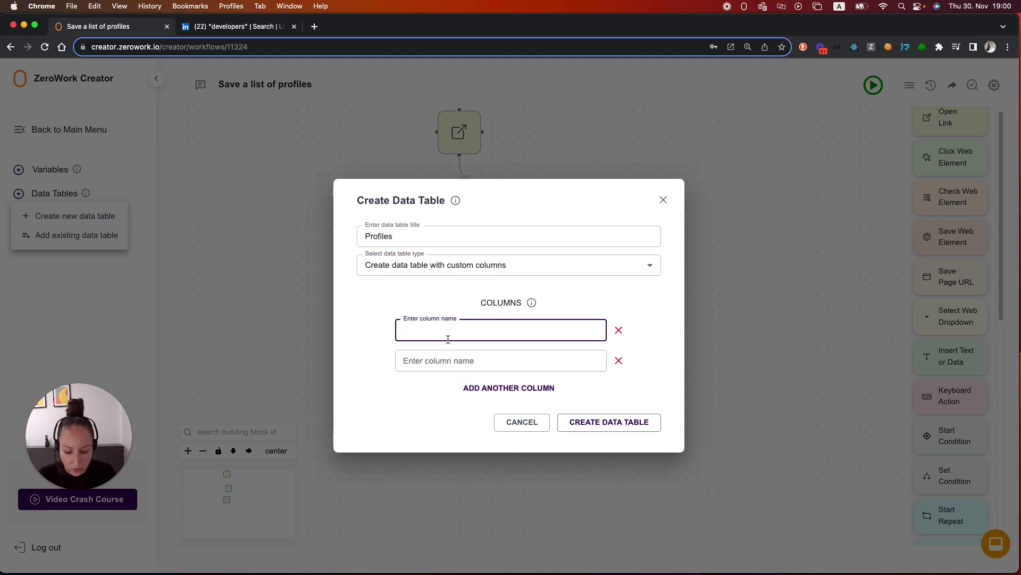
pyautogui.write('Profile link')
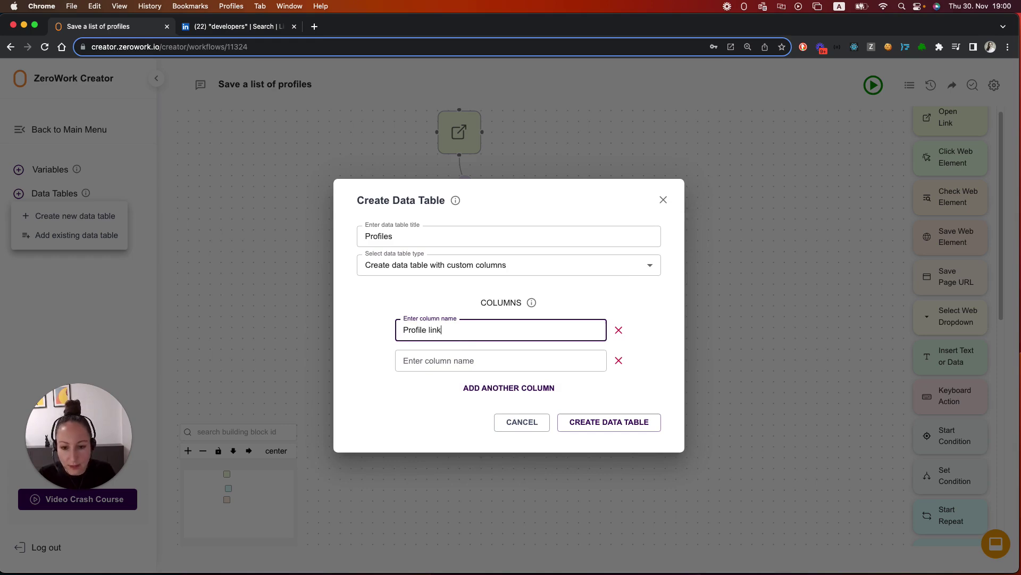
pyautogui.click(464, 361)
pyautogui.write('Name')
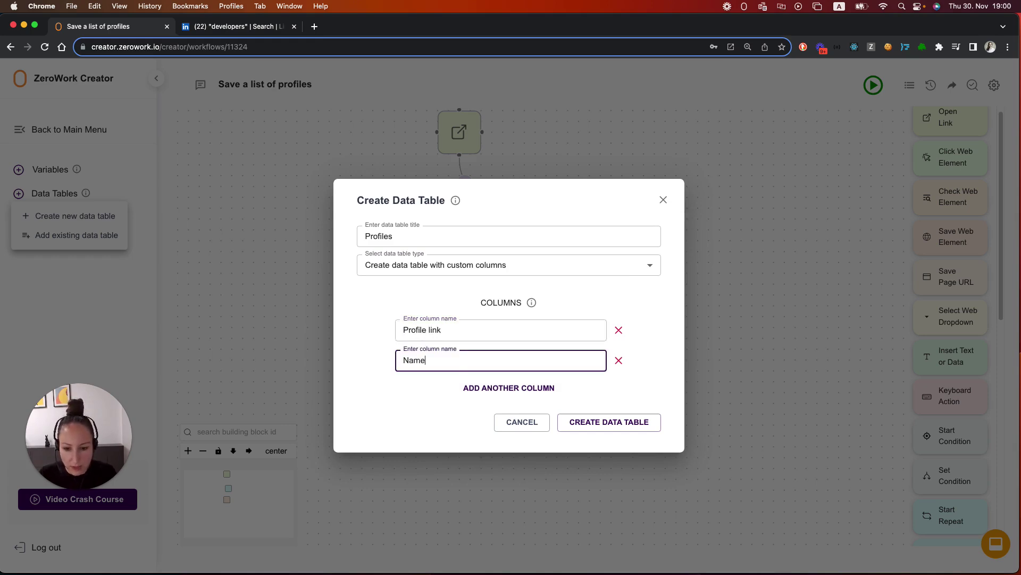
pyautogui.click(617, 423)
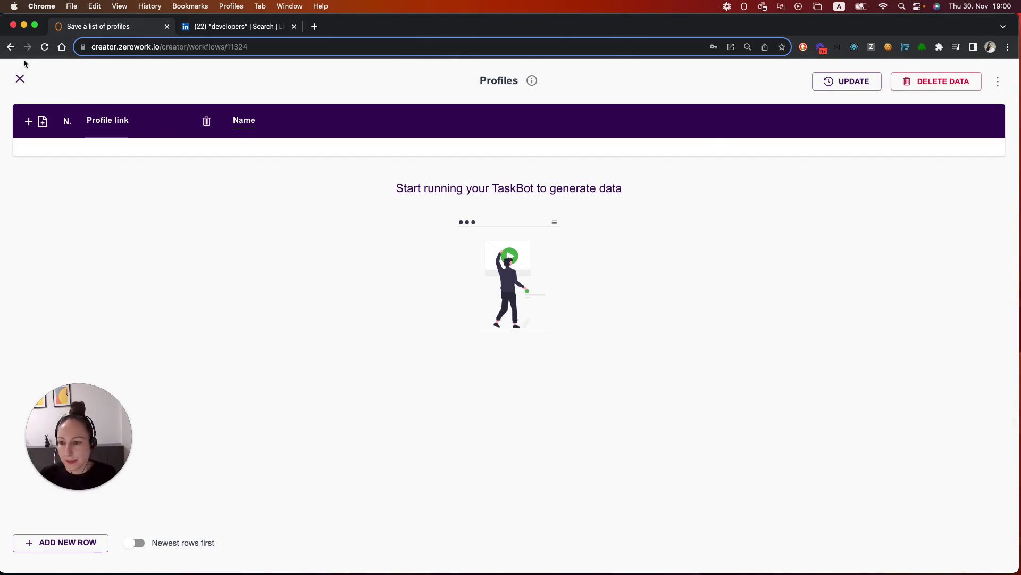
# - Set Save Web Element to store into Profiles / Profile link, saving the element as Link
pyautogui.click(20, 79)
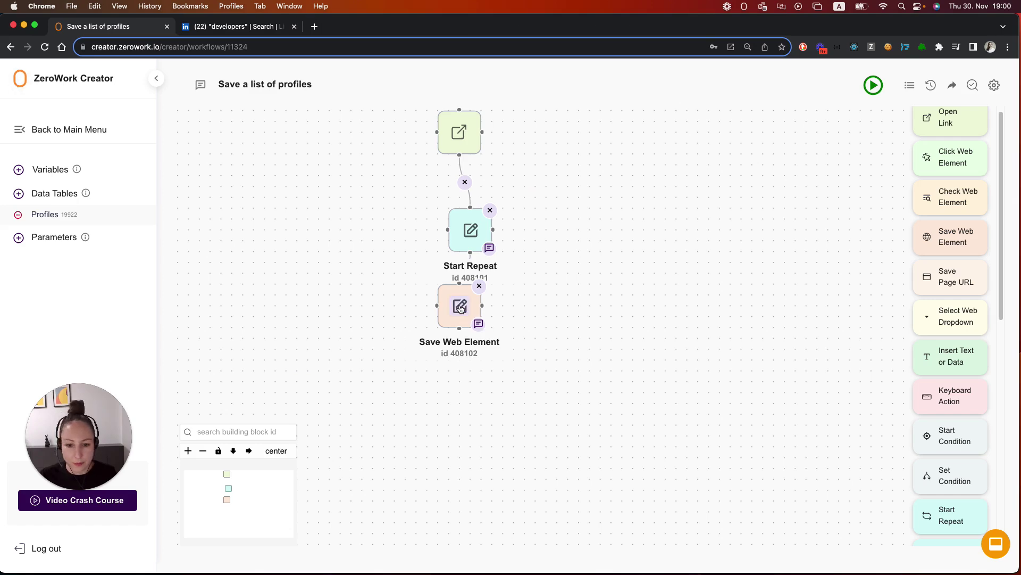
pyautogui.click(460, 308)
pyautogui.click(435, 382)
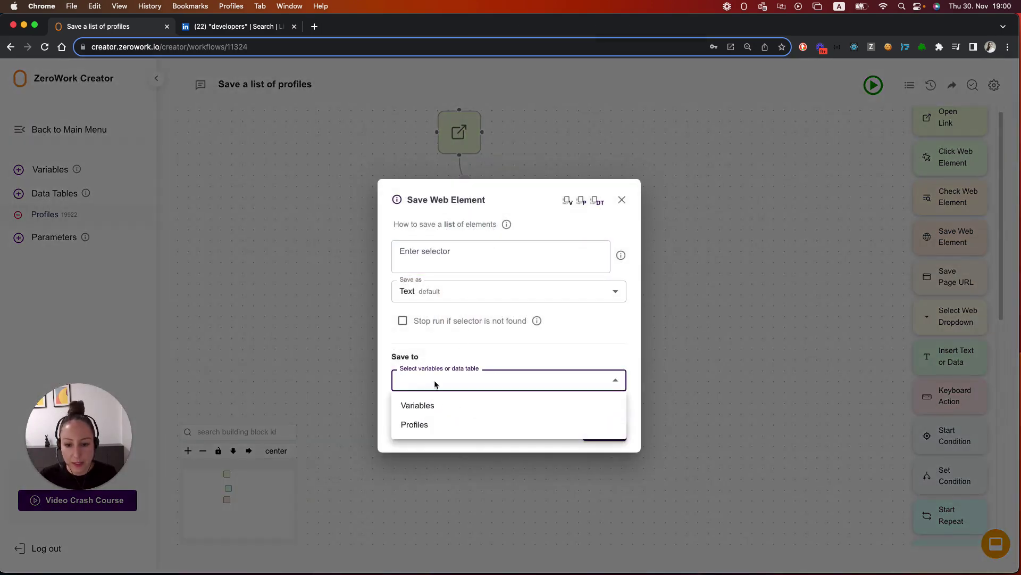
pyautogui.click(436, 424)
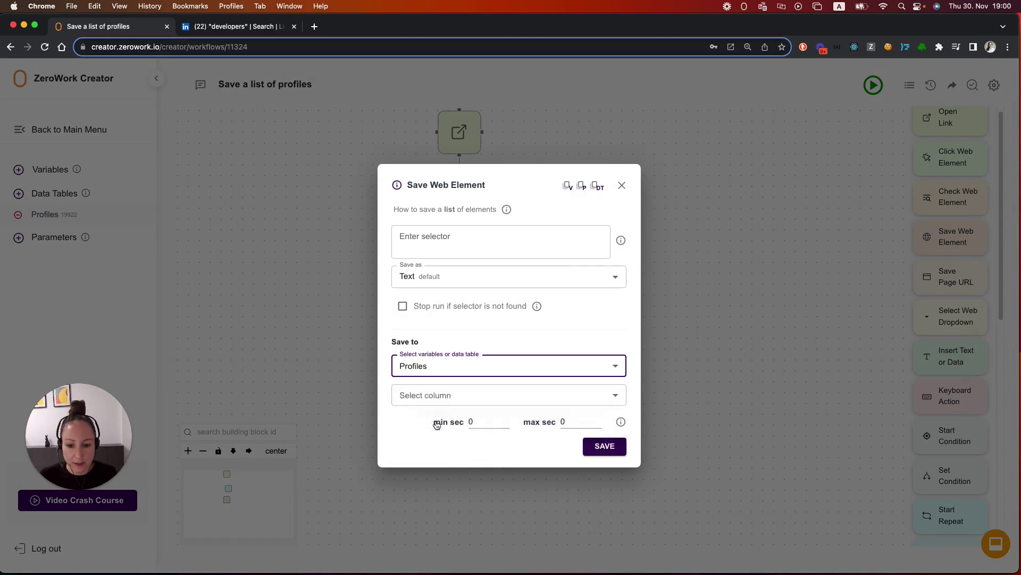
pyautogui.click(424, 400)
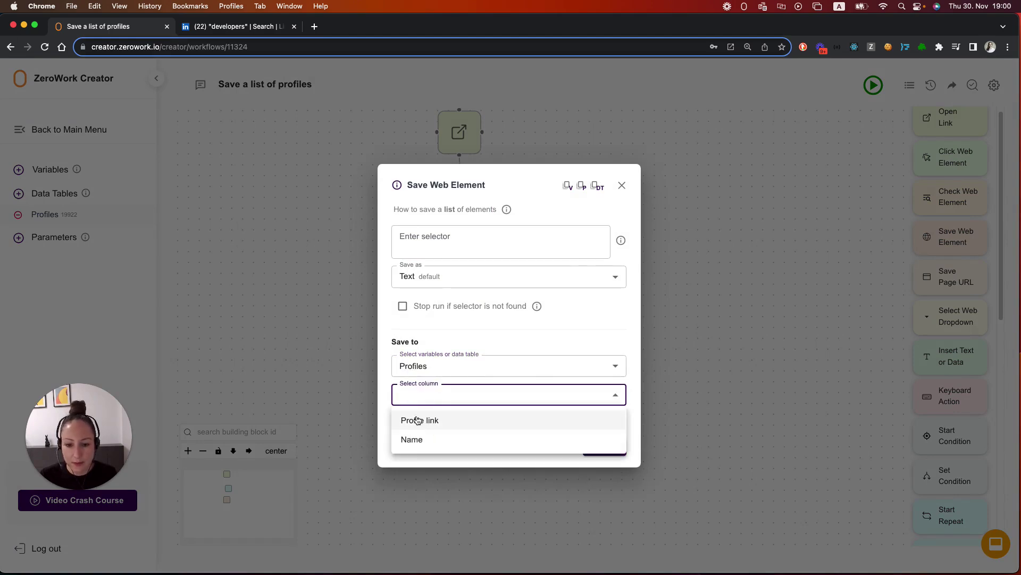
pyautogui.click(417, 419)
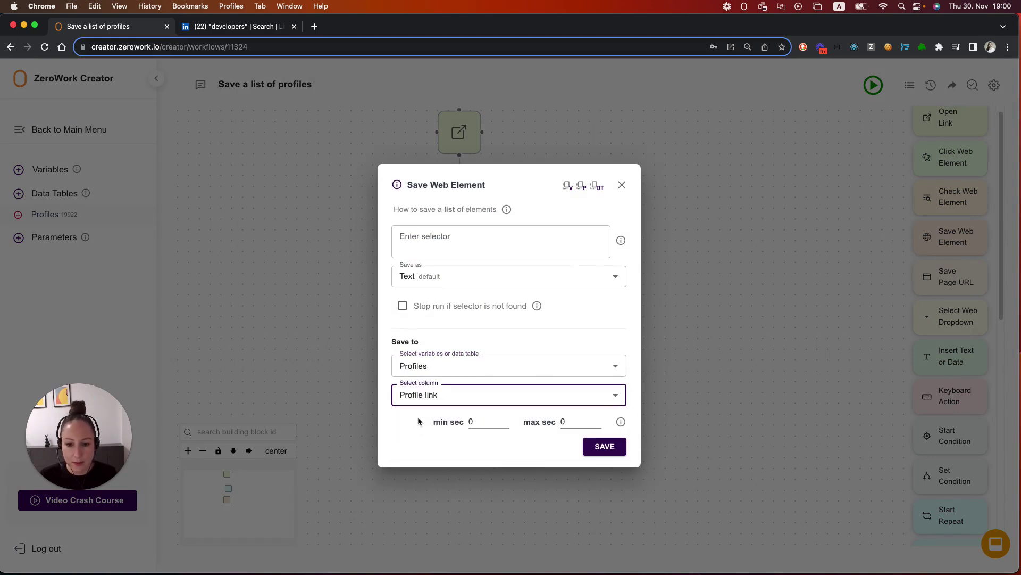
pyautogui.click(420, 275)
pyautogui.click(424, 321)
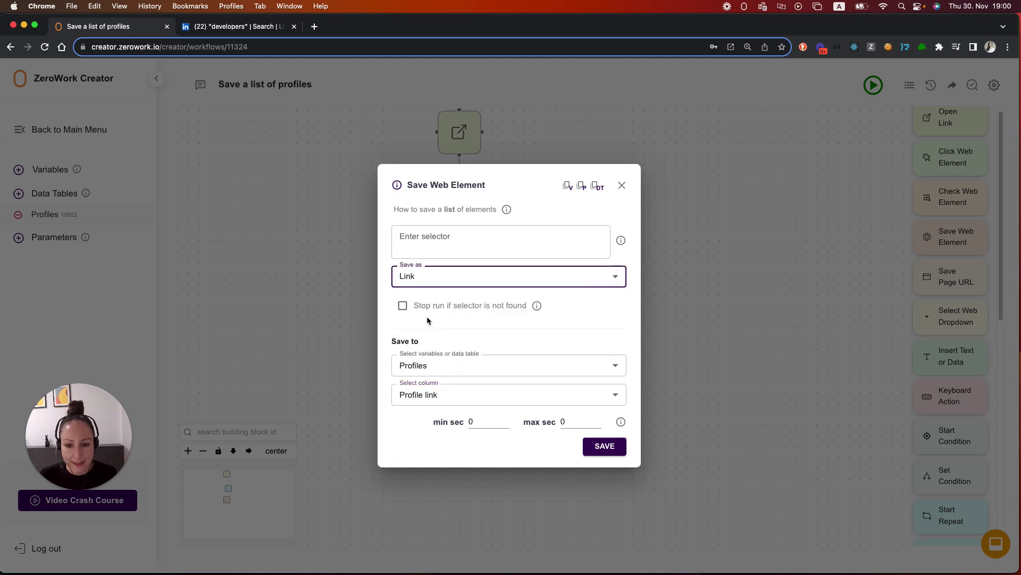
# - Paste the copied CSS selector for the result title link and save the block
pyautogui.click(438, 244)
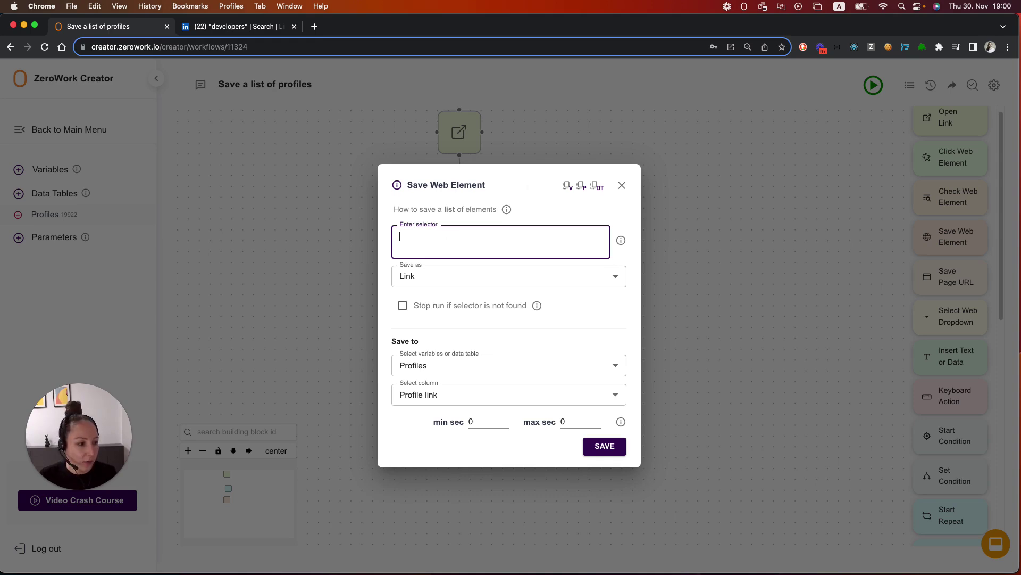
pyautogui.press('super+Tab')
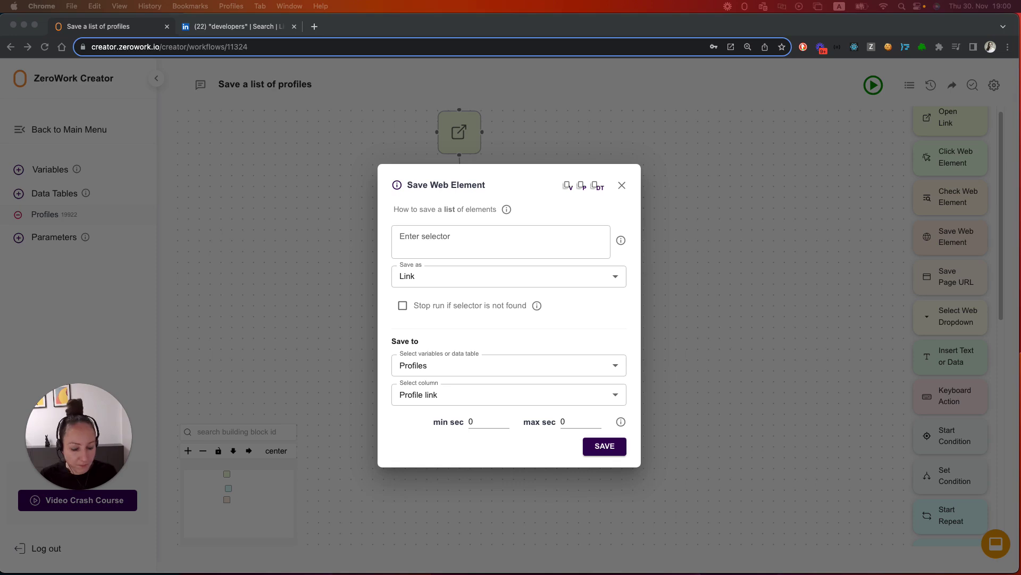
pyautogui.click(429, 242)
pyautogui.write("li:nth-child({loop_index,1}) span[class*='entity-result__title-text'] > a")
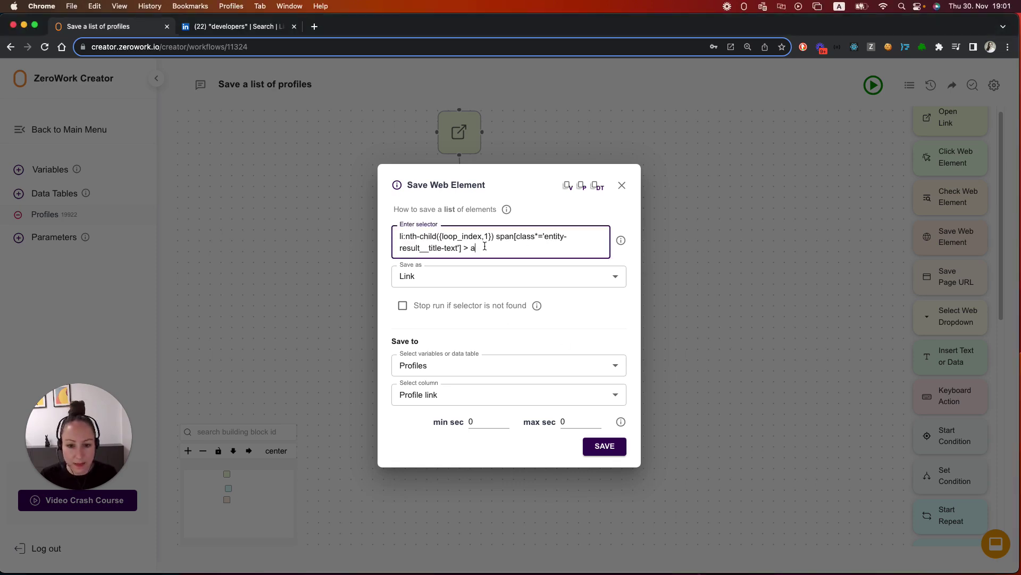
pyautogui.click(595, 446)
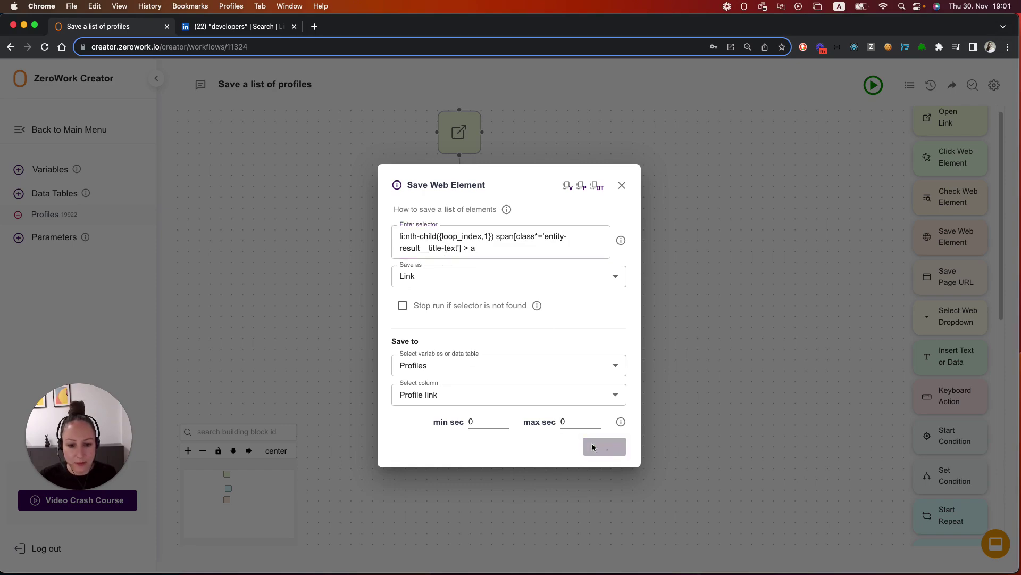
# - Duplicate the Save Web Element block and open the copy's settings
pyautogui.click(615, 186)
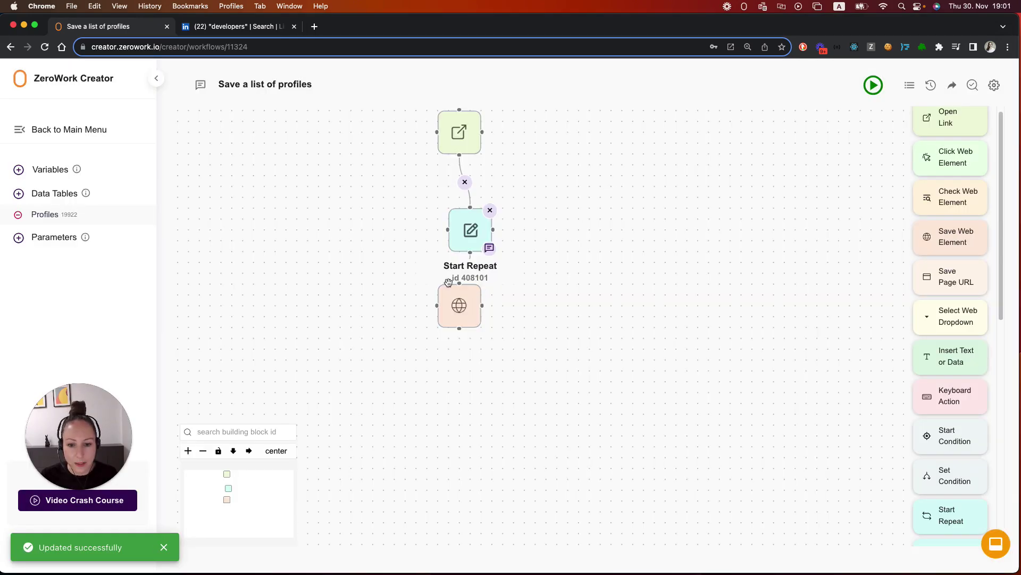
pyautogui.rightClick(467, 295)
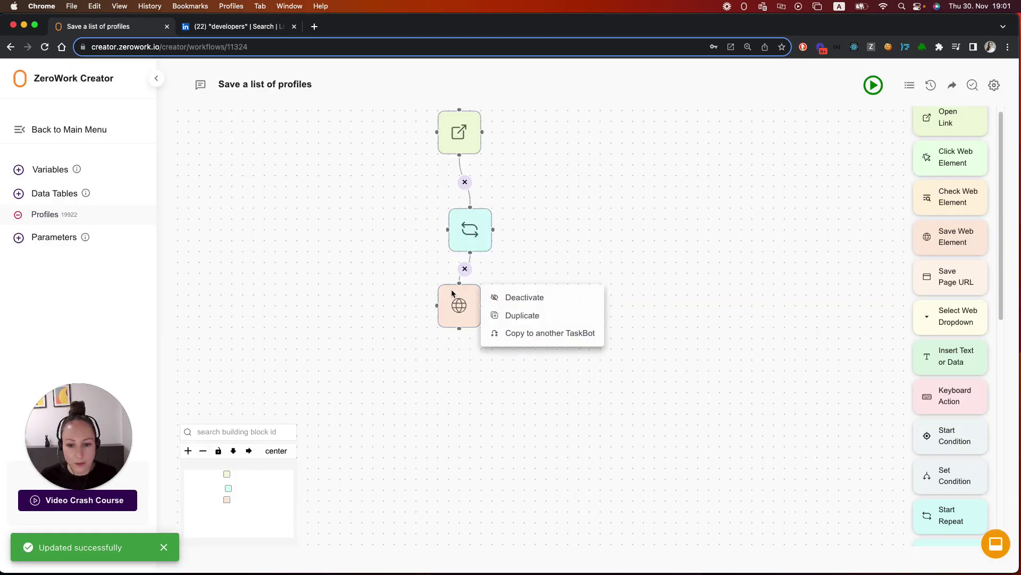
pyautogui.click(521, 315)
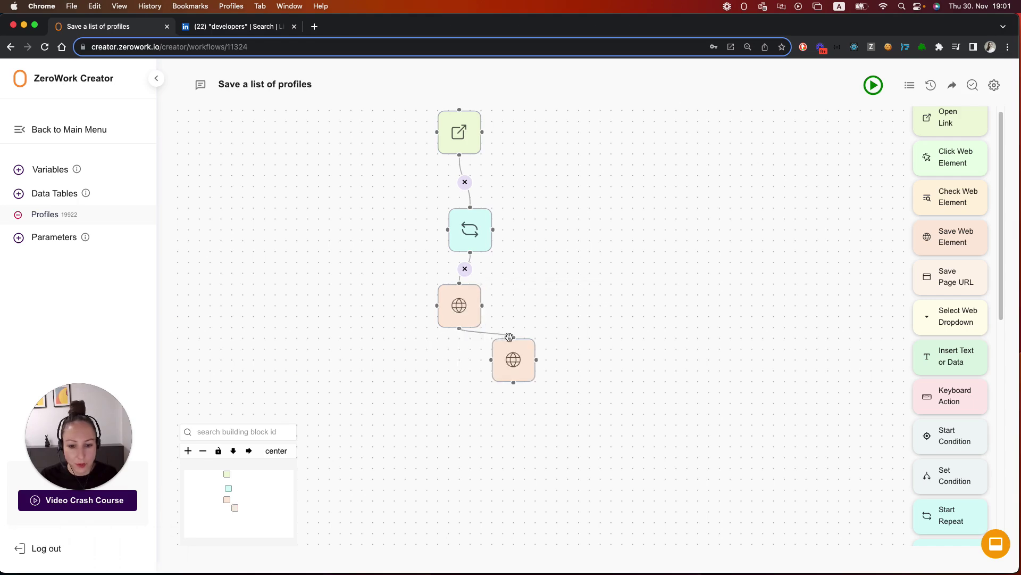
pyautogui.click(517, 363)
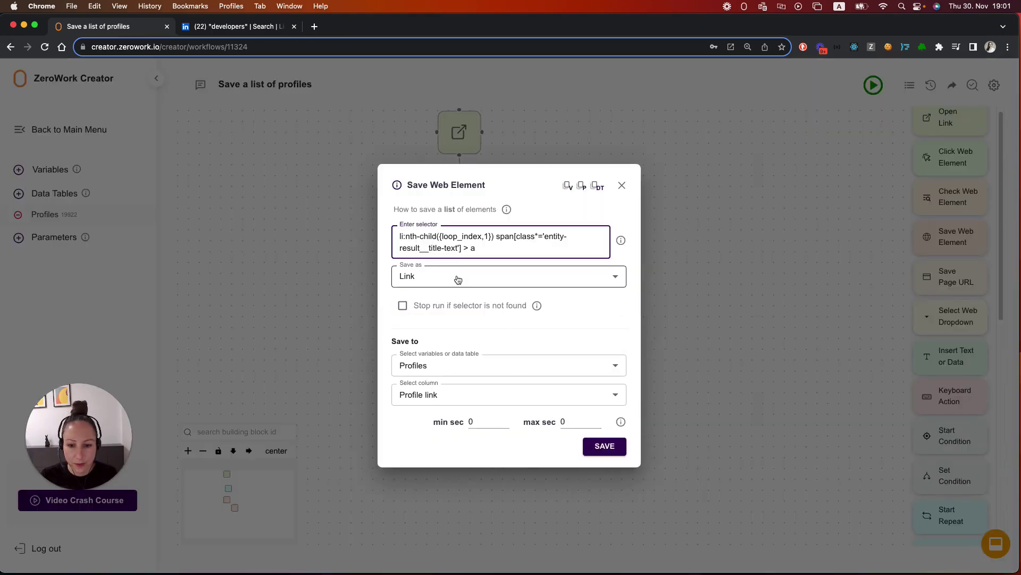
# - Make the copy save as Text, append '> span > span' to the selector, target column Name
pyautogui.click(456, 277)
pyautogui.click(443, 307)
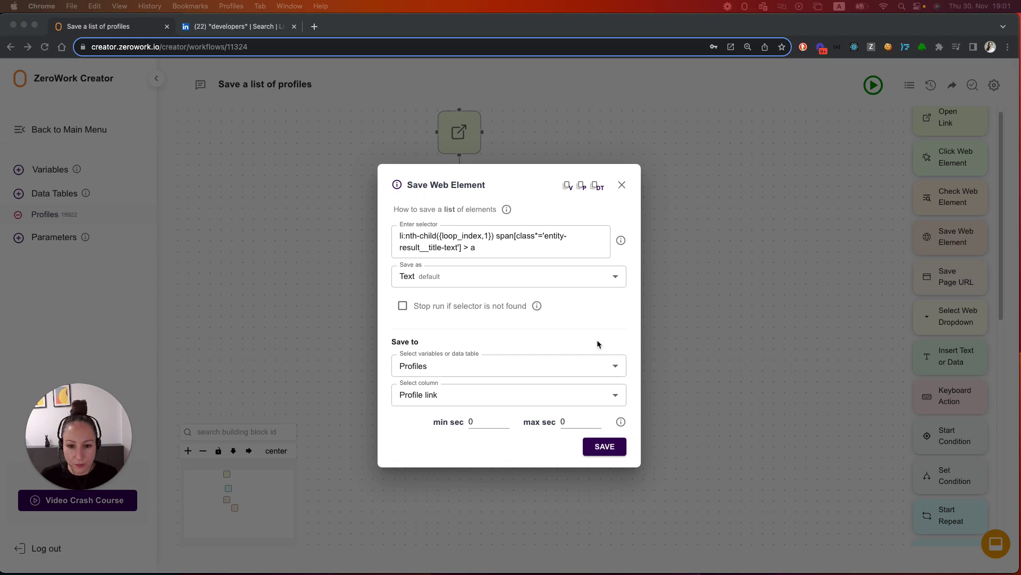
pyautogui.click(486, 247)
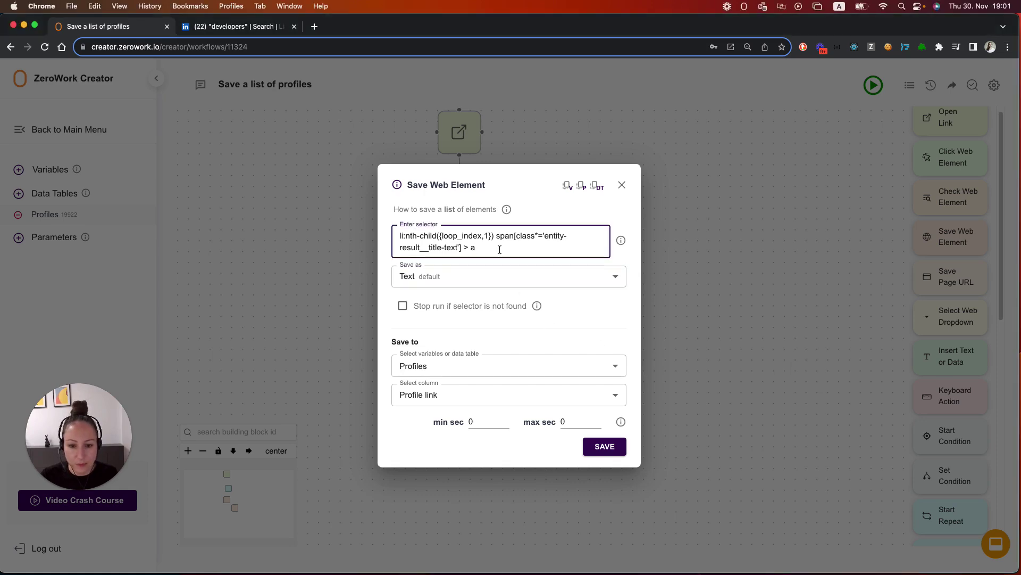
pyautogui.write('> span > span')
pyautogui.click(475, 248)
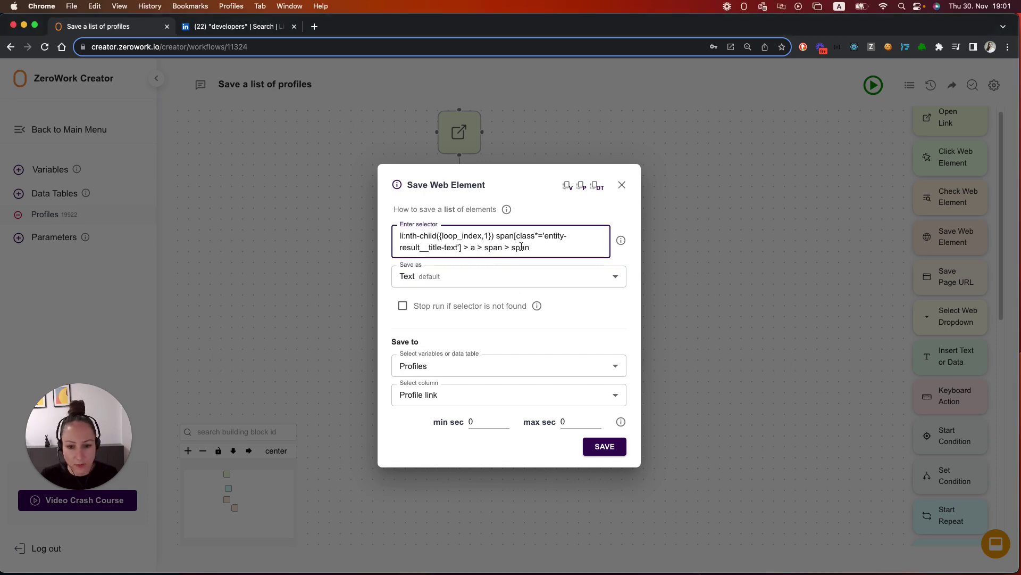
pyautogui.click(491, 391)
pyautogui.click(437, 438)
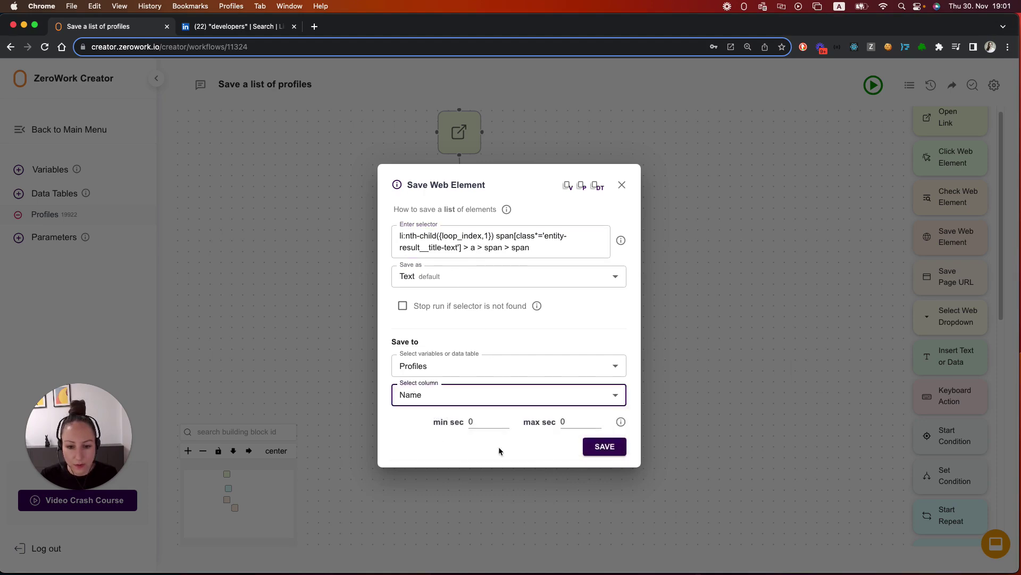
pyautogui.click(607, 447)
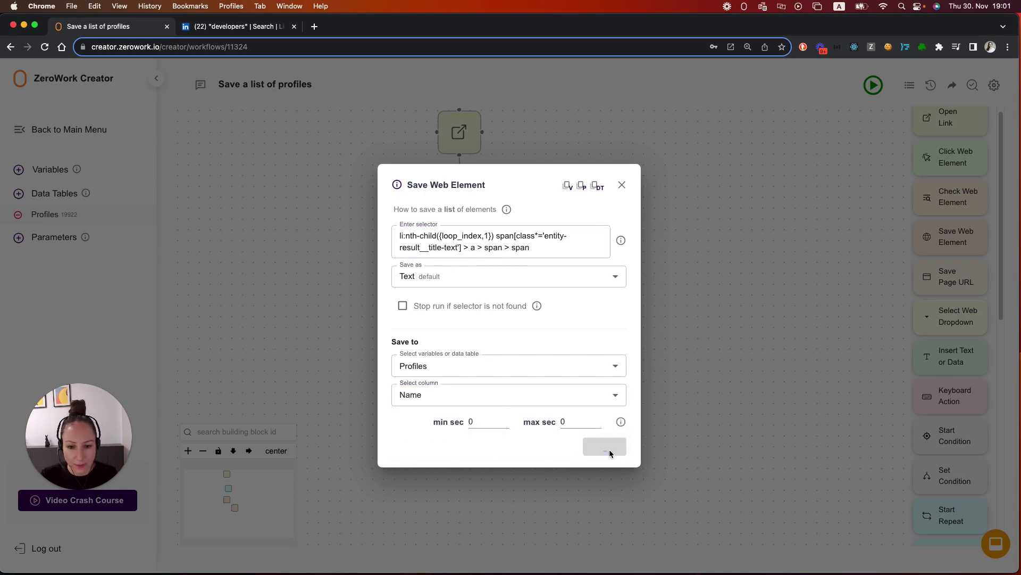
pyautogui.click(622, 185)
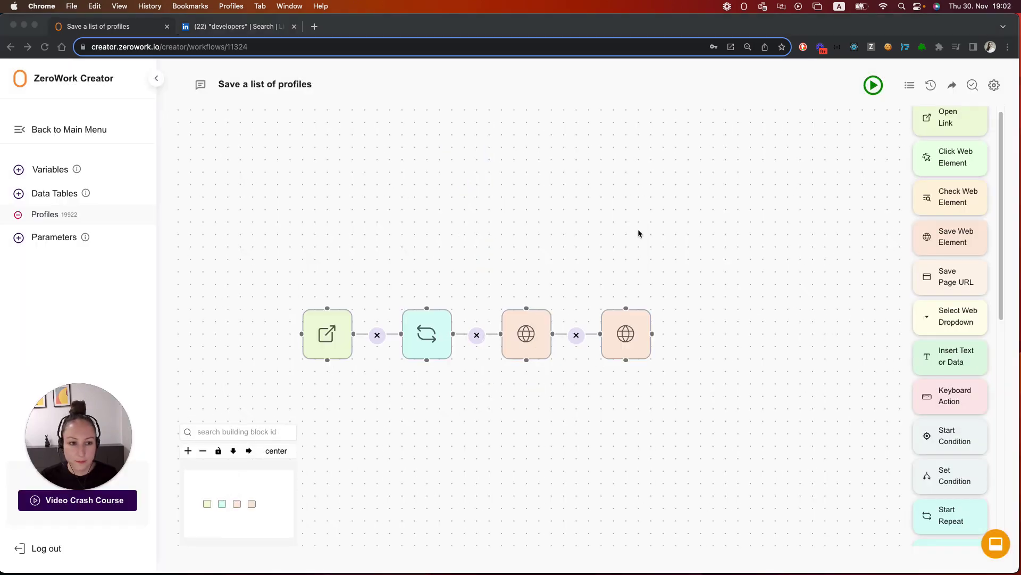
# - Run the Save a list of profiles TaskBot and let the 10-iteration loop finish
pyautogui.click(873, 85)
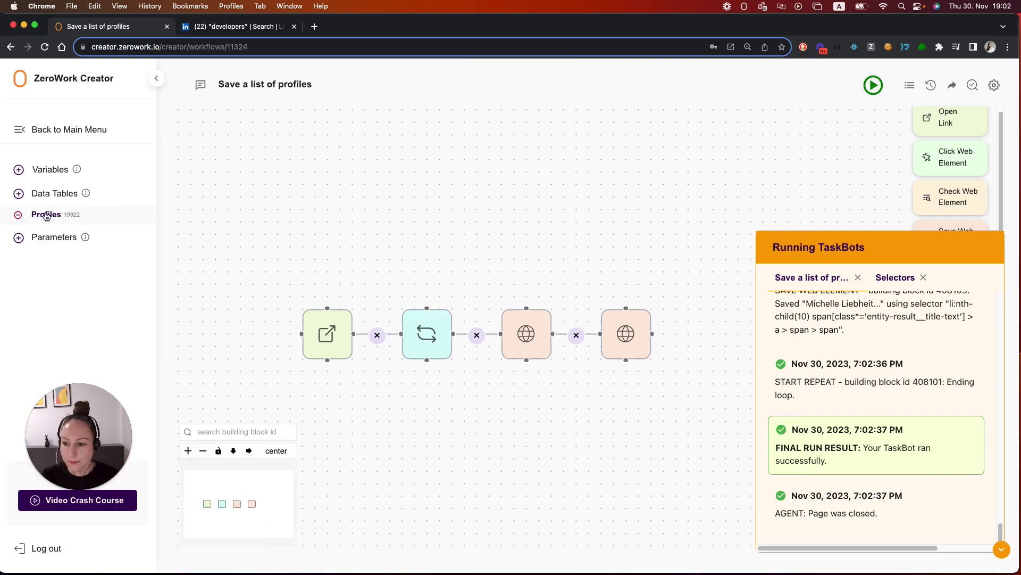
# - Open the Profiles data table to view the 10 saved profile links and names
pyautogui.click(45, 216)
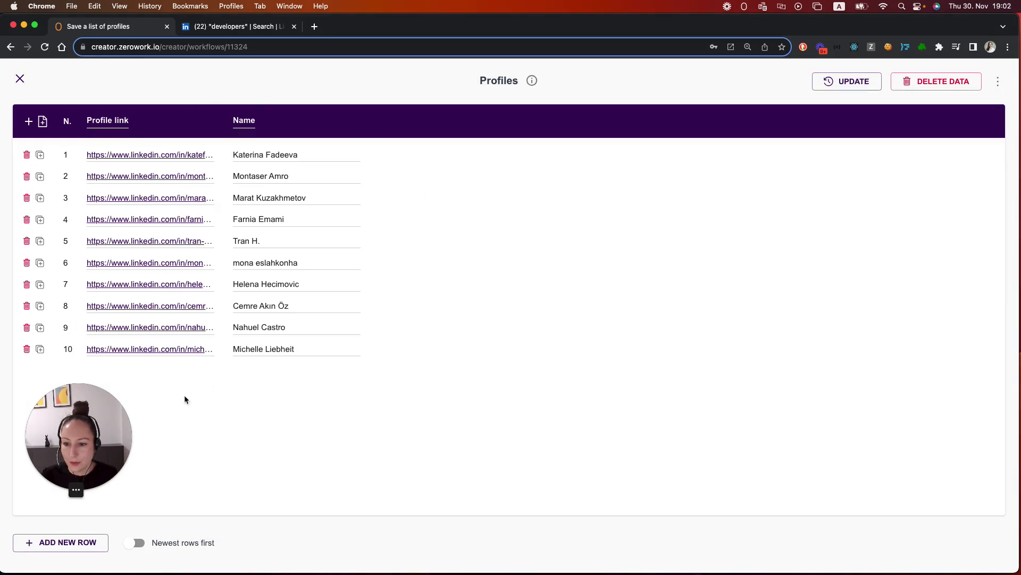
pyautogui.moveTo(121, 120)
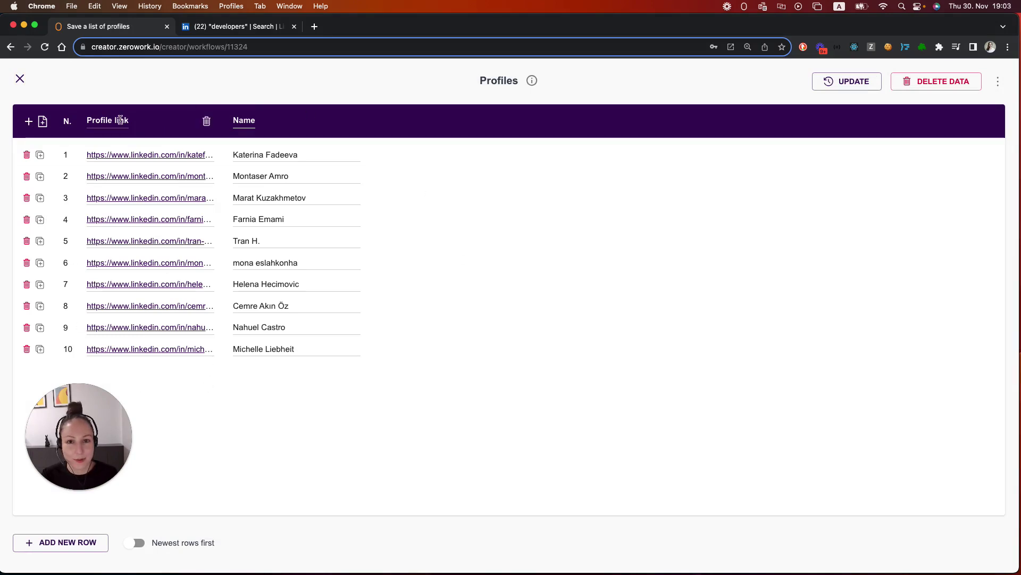